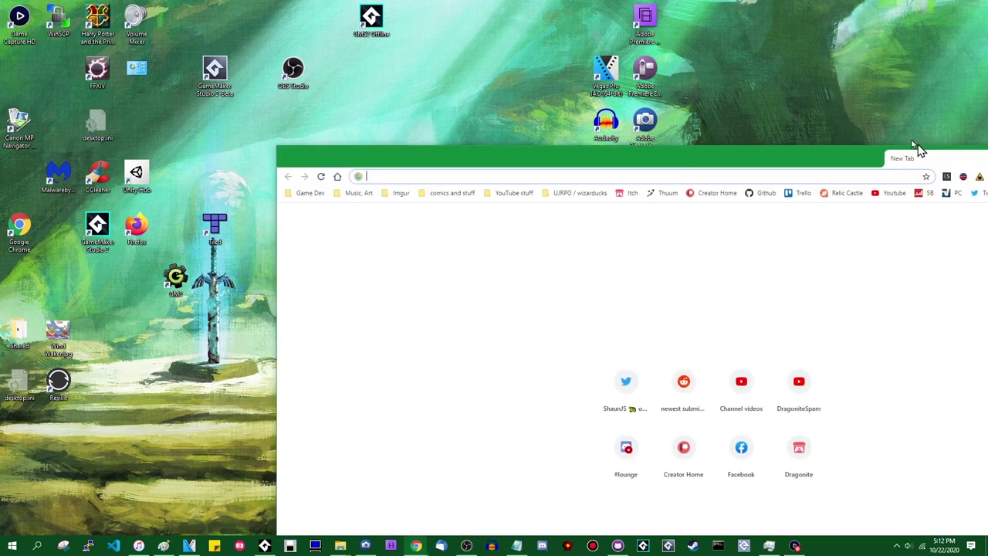
# Launch Chrome, search 'raspberry pi imager', and open the raspberrypi.org Downloads result.
pyautogui.doubleClick(915, 147)
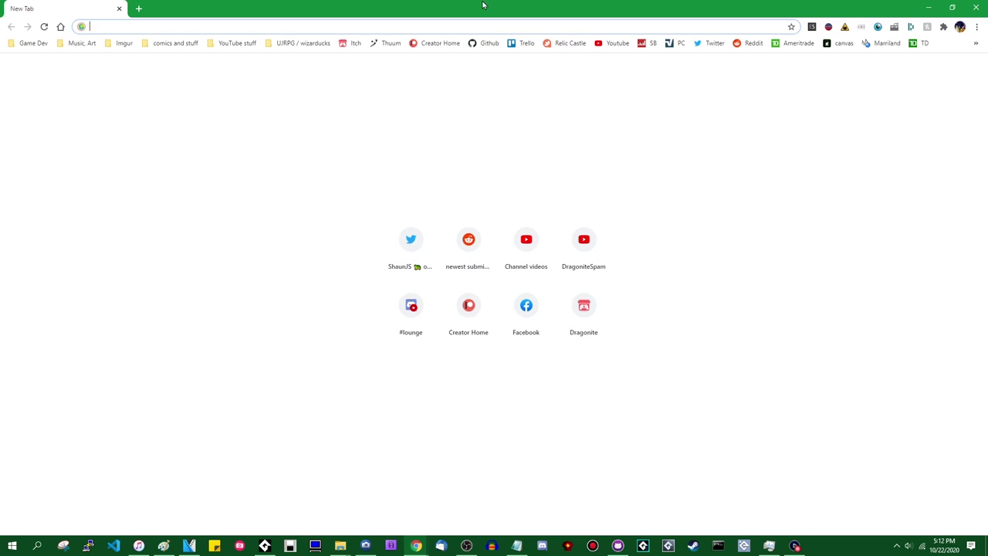
pyautogui.write('ras')
pyautogui.press('BackSpace')
pyautogui.press('BackSpace')
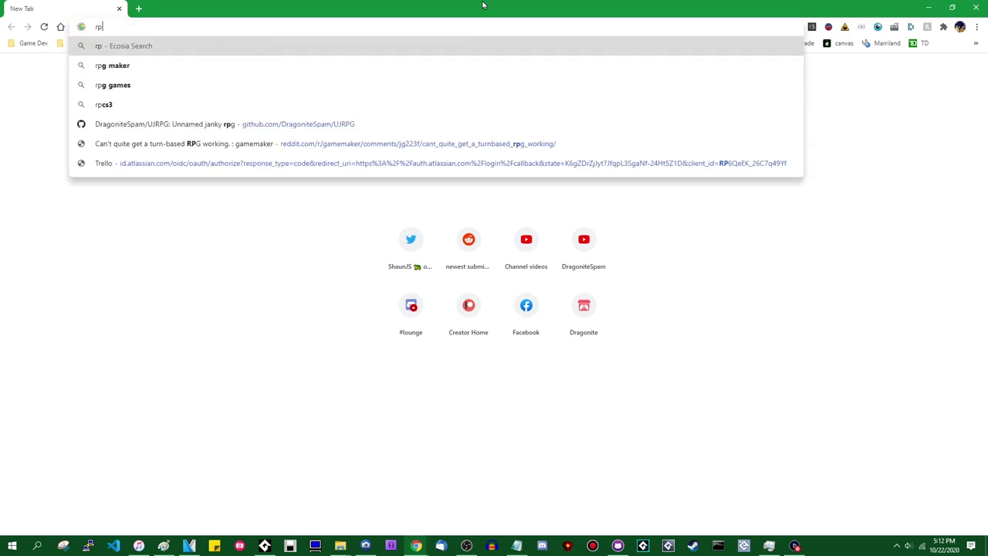
pyautogui.write('aspberry pi imager')
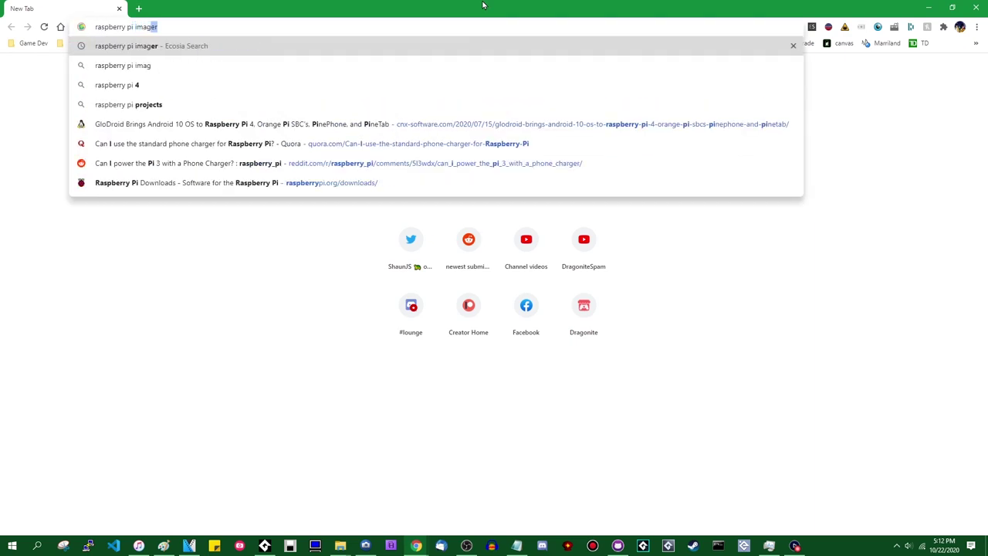
pyautogui.press('Return')
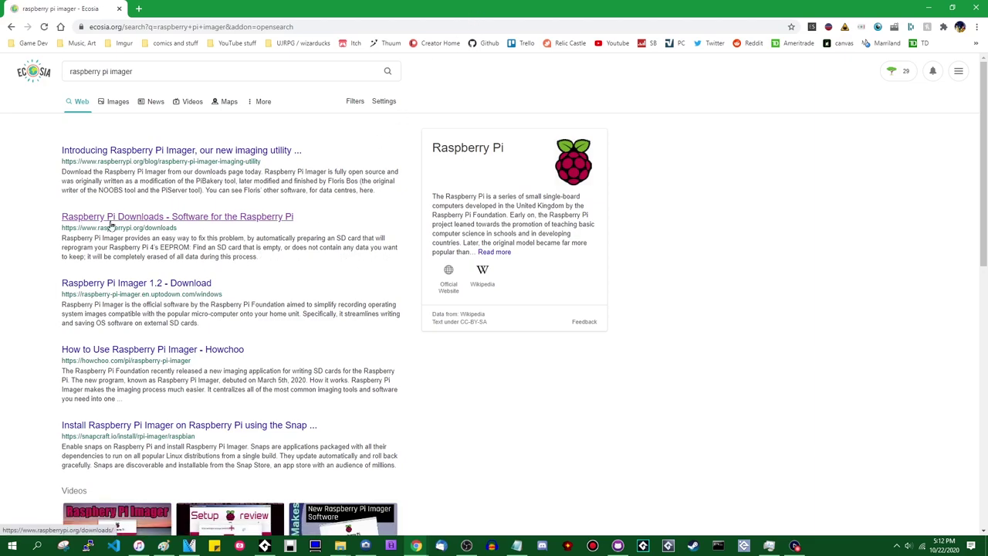
pyautogui.click(261, 218)
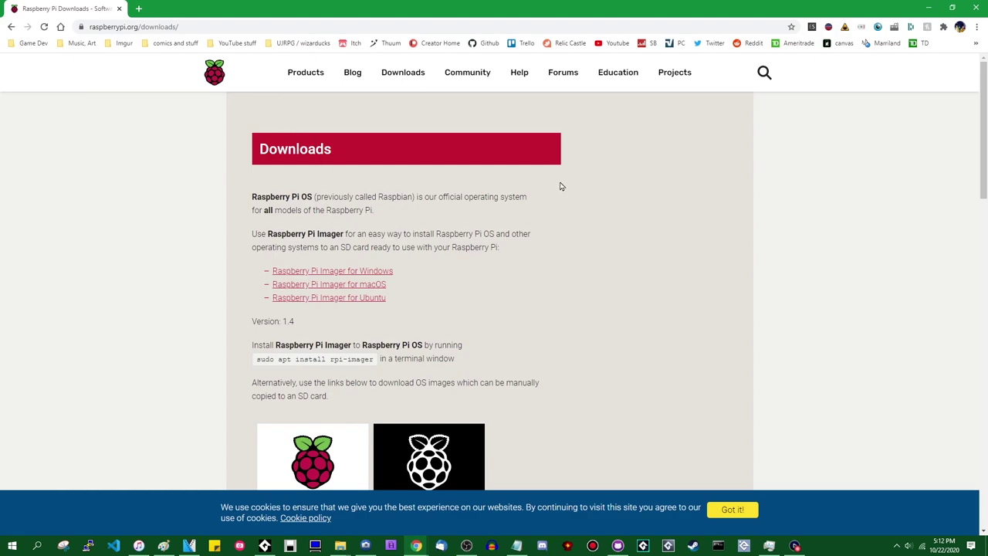
# Download Raspberry Pi Imager for Windows and install it, approving the UAC prompt.
pyautogui.click(389, 271)
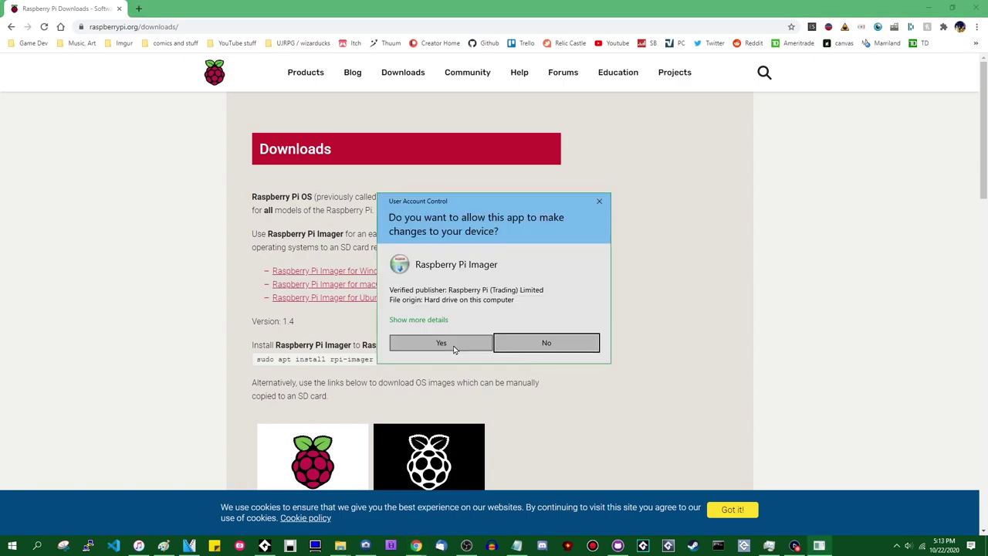
pyautogui.click(455, 343)
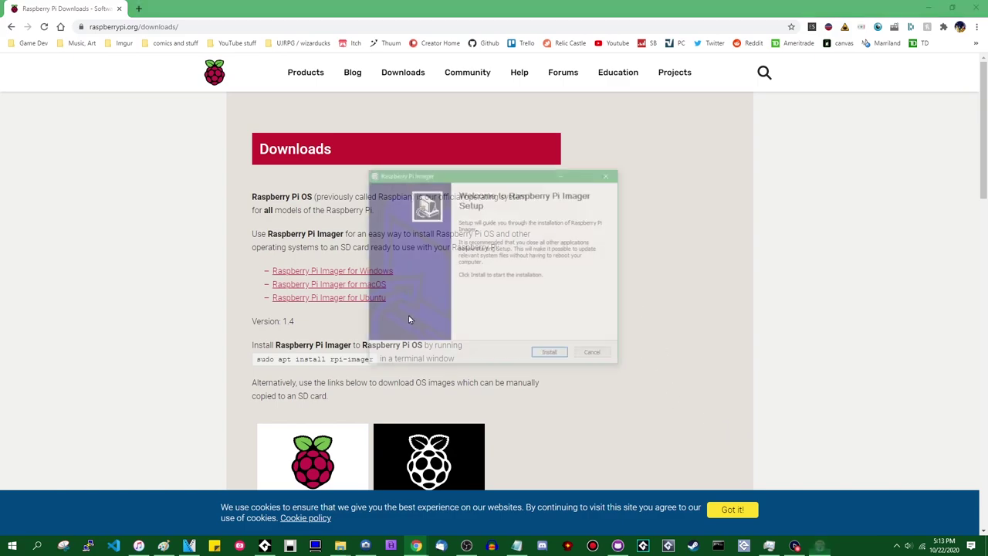
pyautogui.click(551, 354)
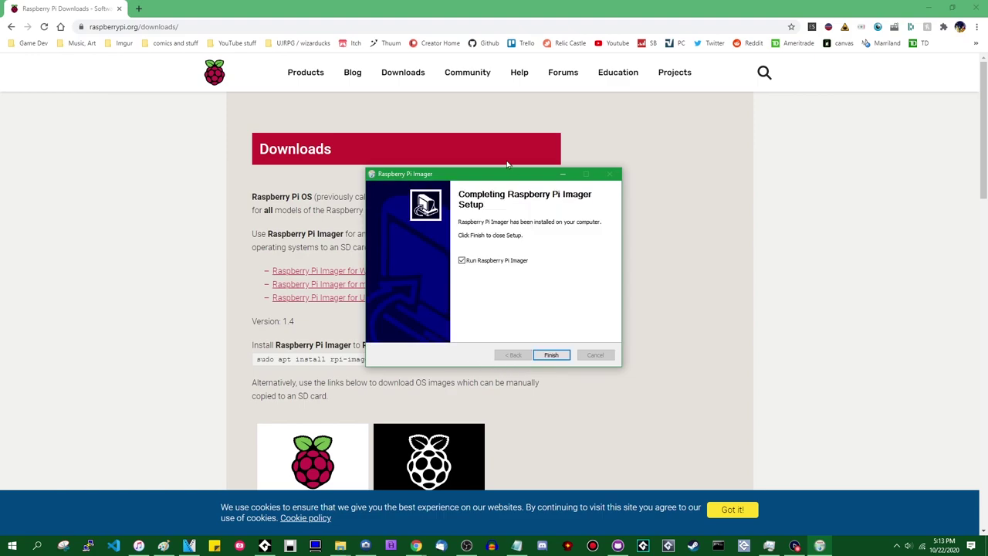
pyautogui.click(550, 355)
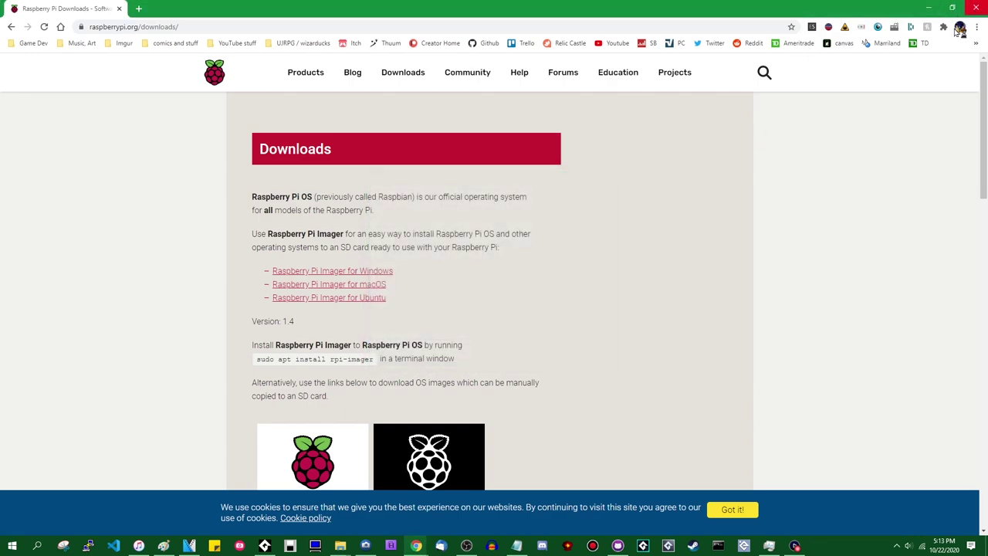
# Minimize the launched Imager v1.4 and restore Chrome's Downloads page to a smaller window.
pyautogui.scroll(-5, 509, 324)
pyautogui.scroll(4, 505, 364)
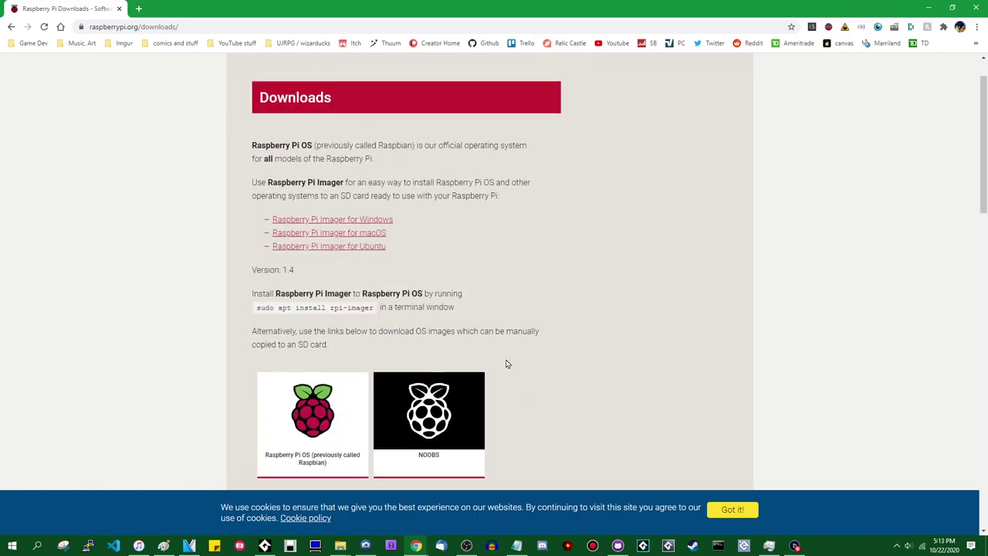
pyautogui.scroll(-3, 471, 309)
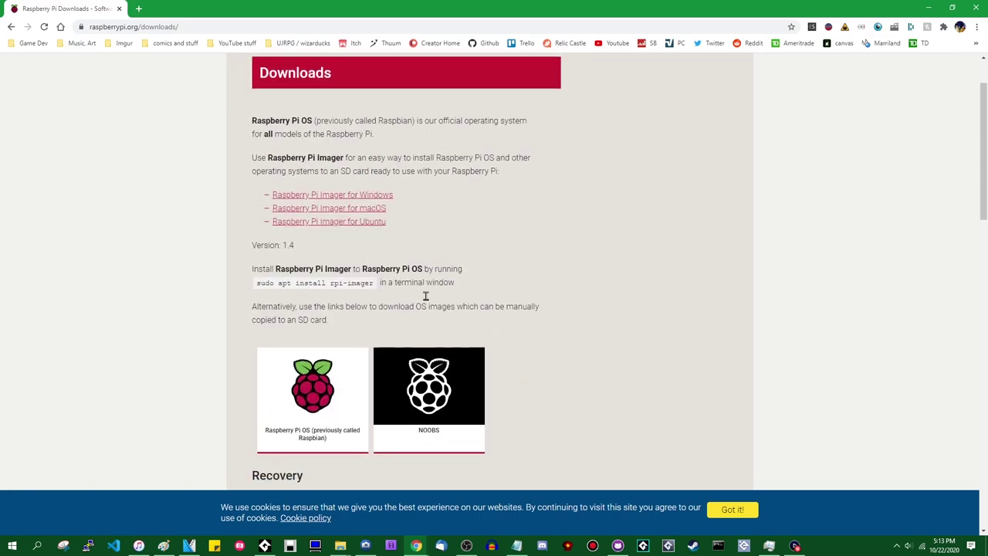
pyautogui.scroll(3, 517, 371)
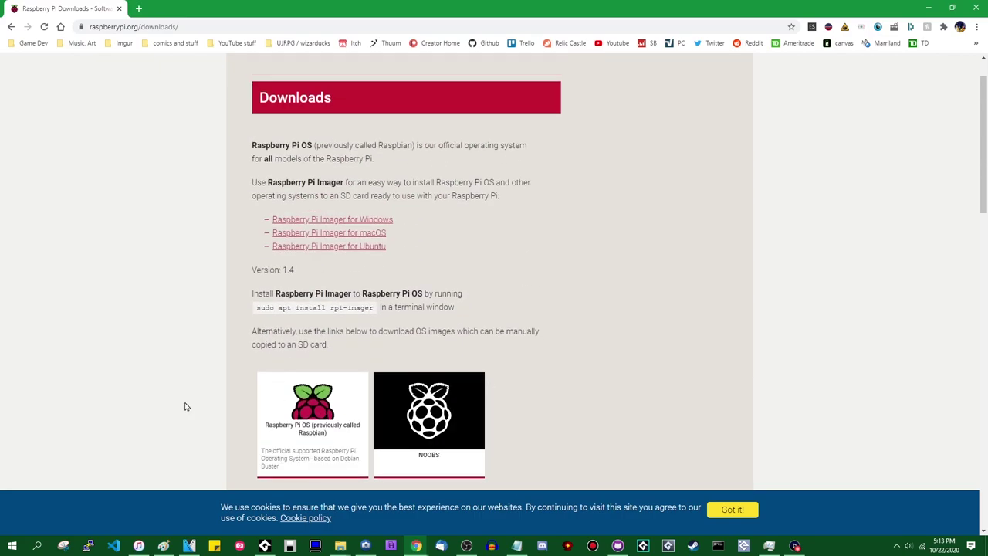
pyautogui.scroll(-10, 463, 378)
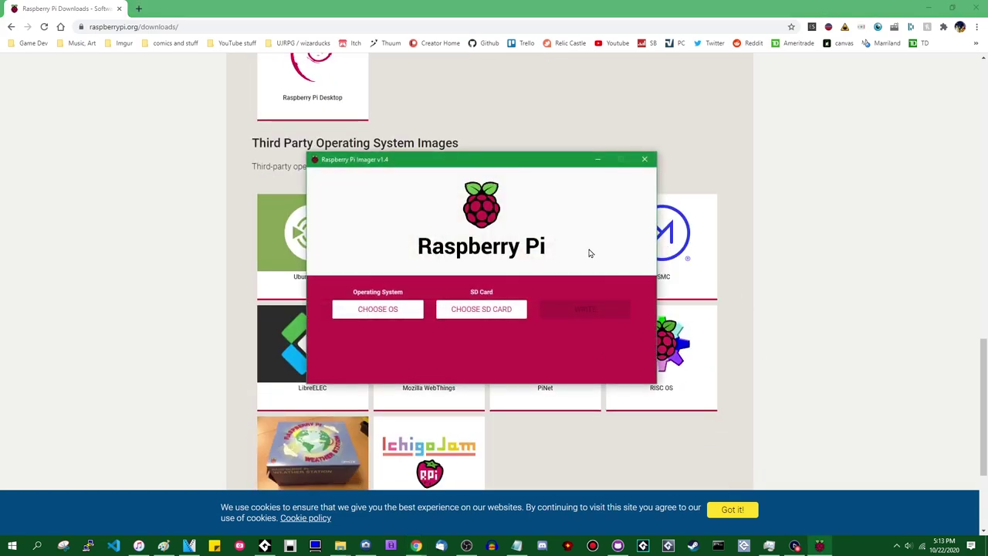
pyautogui.click(597, 159)
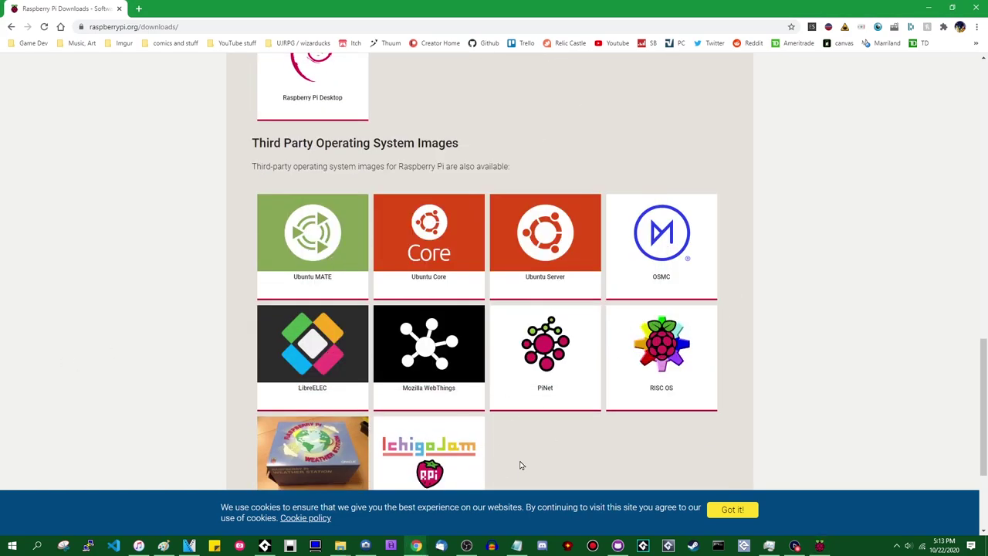
pyautogui.scroll(-1, 525, 456)
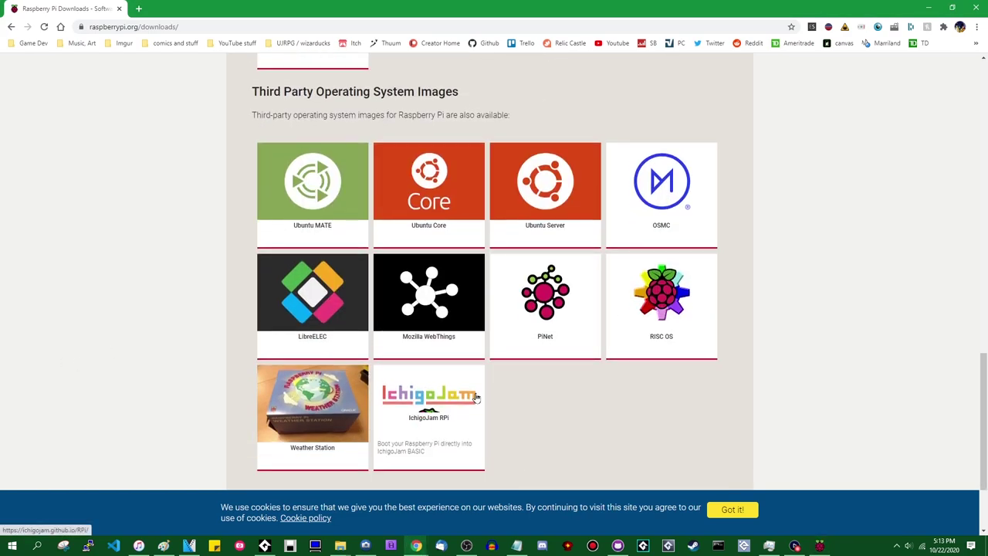
pyautogui.scroll(15, 539, 404)
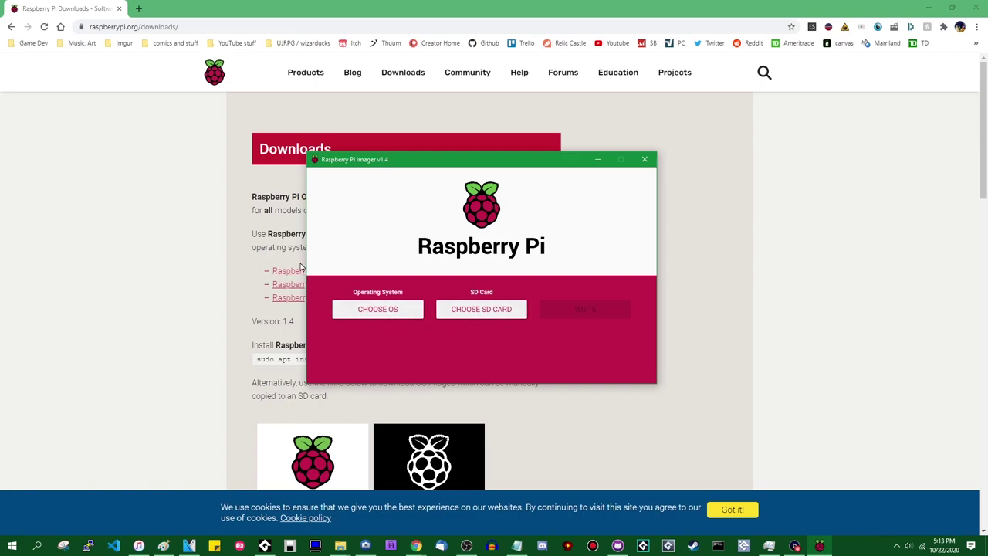
pyautogui.doubleClick(920, 9)
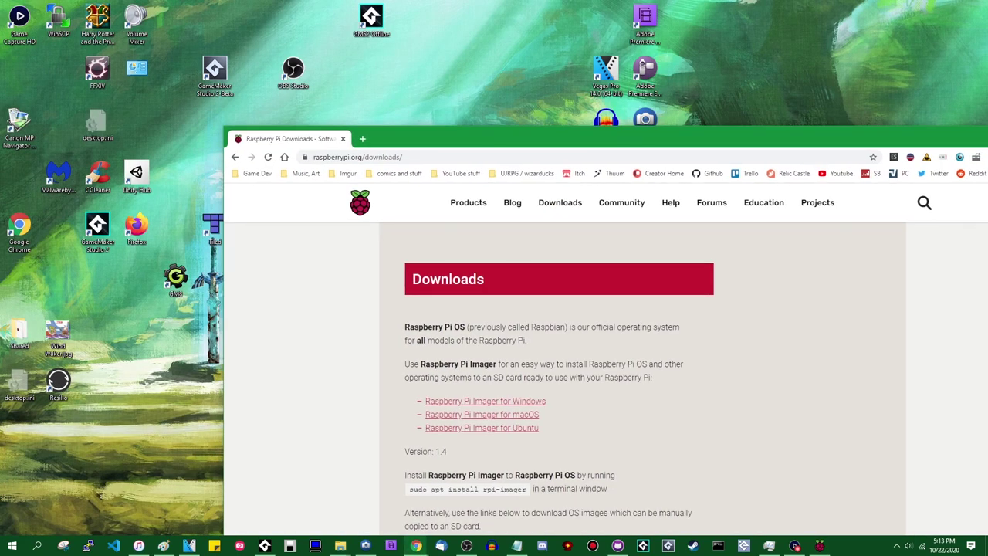
# Browse the OS list, including the other Raspberry Pi OS variants, and pick Raspberry Pi OS (32-bit).
pyautogui.press('super+Down')
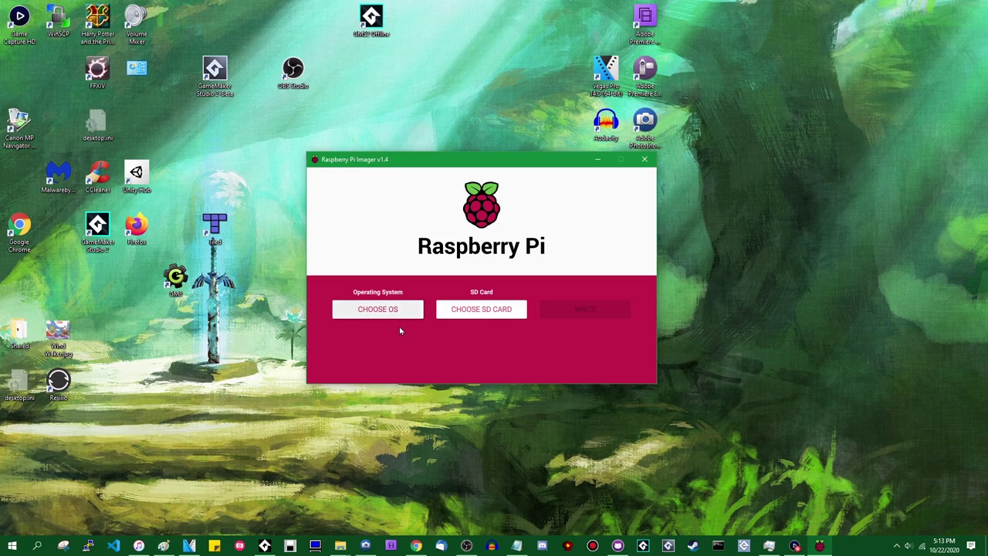
pyautogui.click(384, 310)
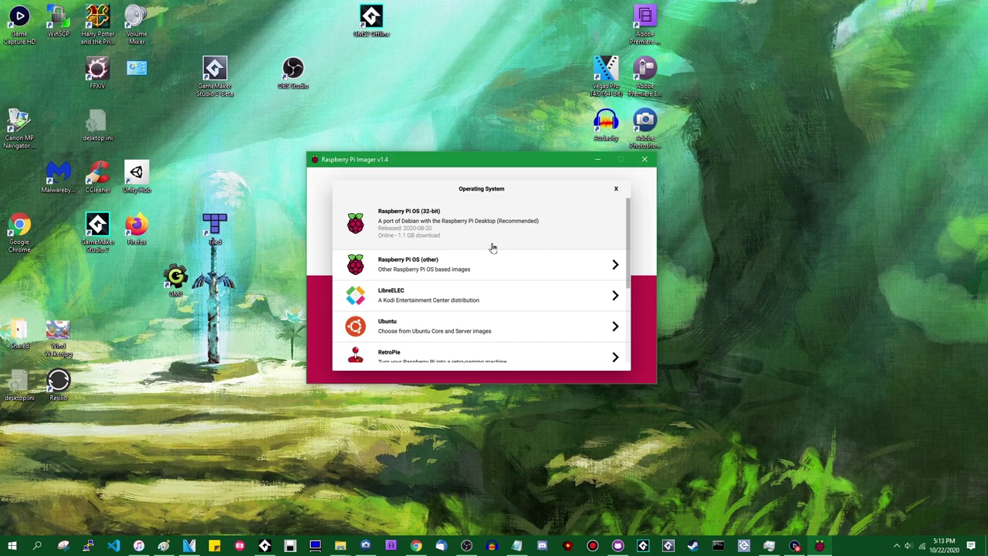
pyautogui.click(616, 268)
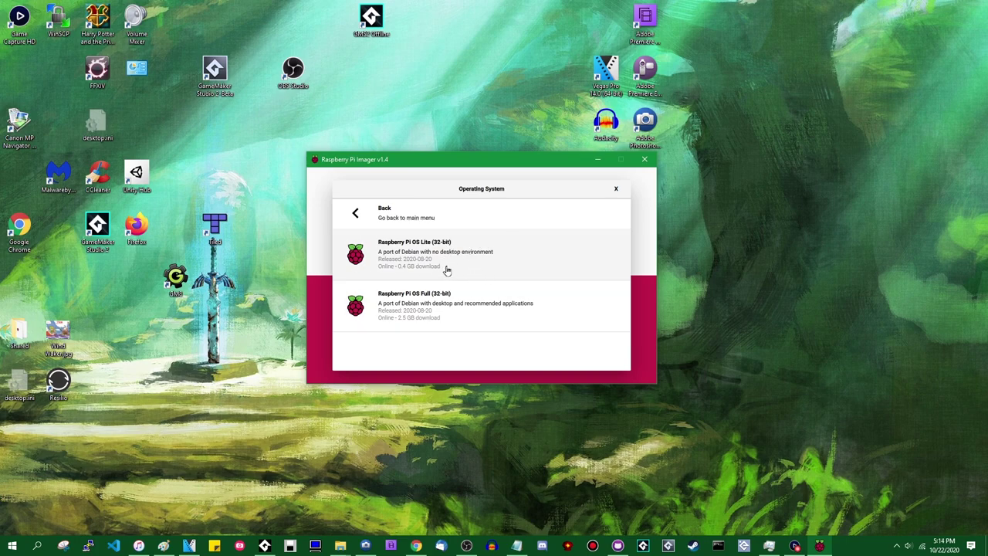
pyautogui.click(355, 214)
pyautogui.scroll(-4, 498, 293)
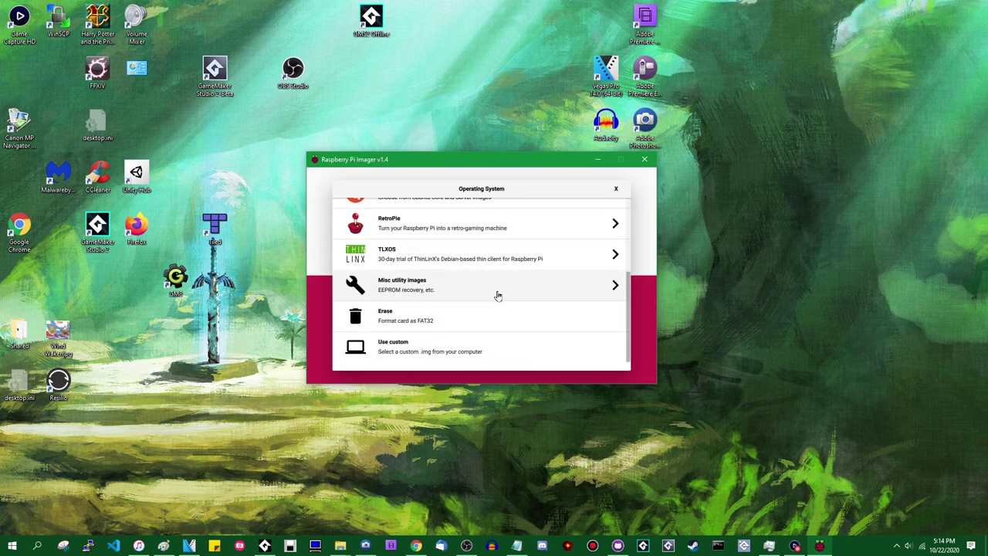
pyautogui.scroll(4, 498, 294)
pyautogui.scroll(-4, 496, 293)
pyautogui.scroll(4, 495, 309)
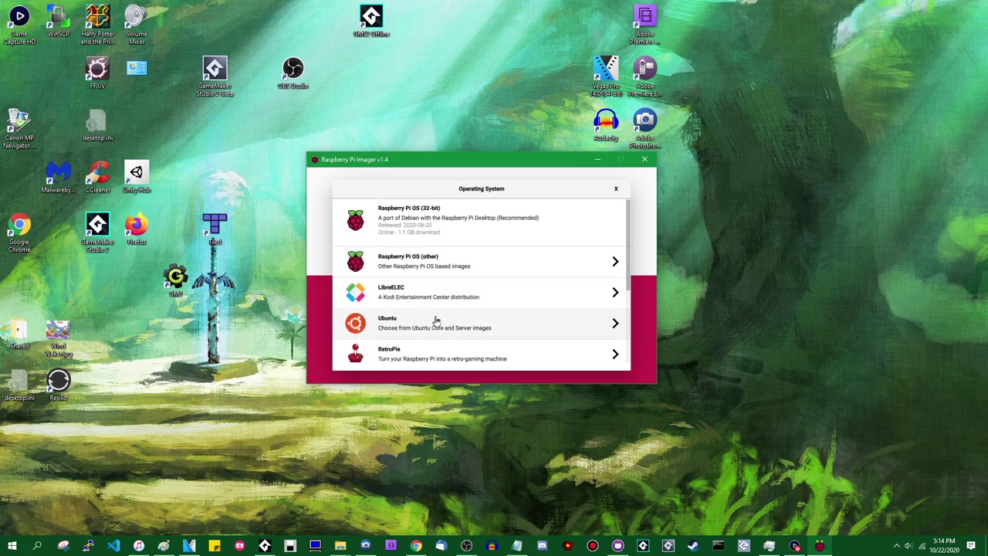
pyautogui.scroll(1, 541, 301)
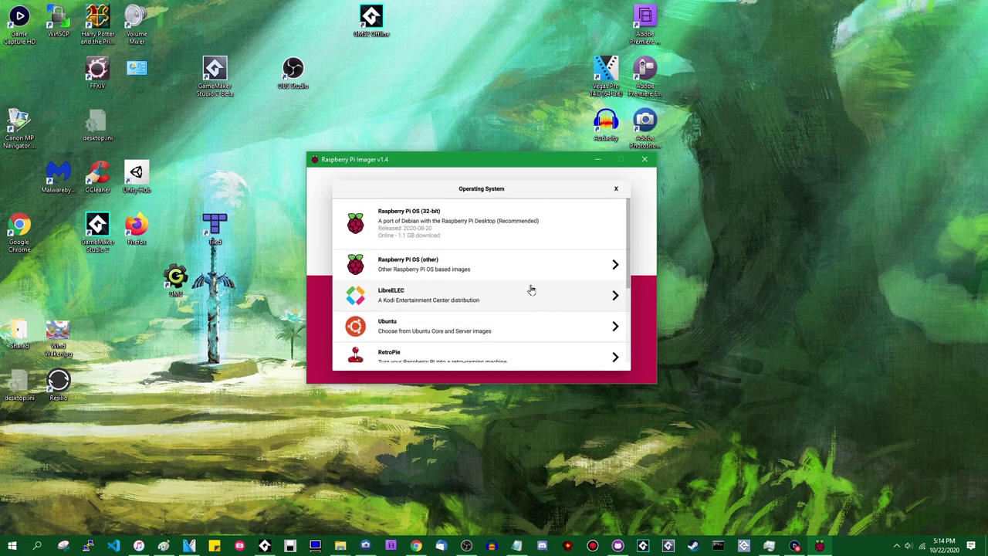
pyautogui.scroll(-4, 491, 232)
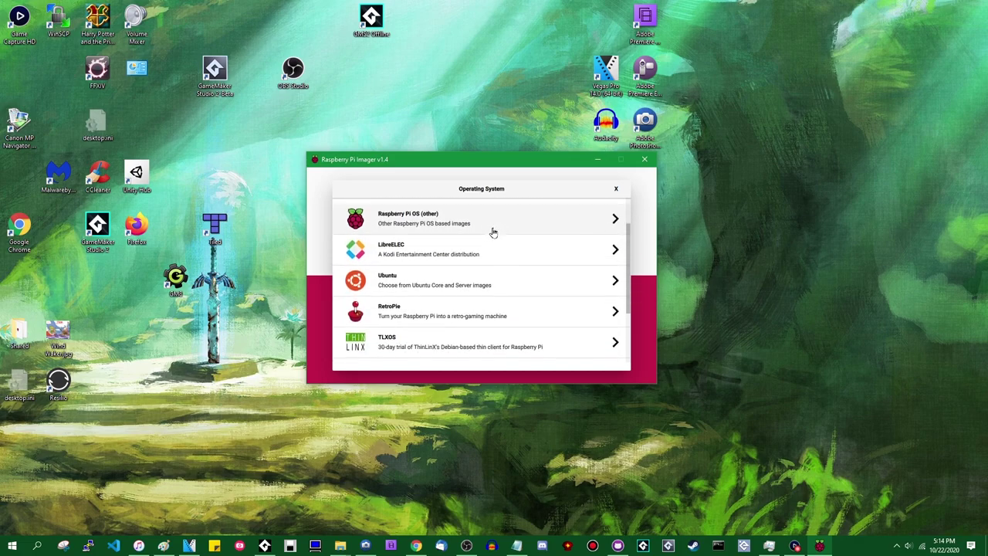
pyautogui.scroll(2, 463, 259)
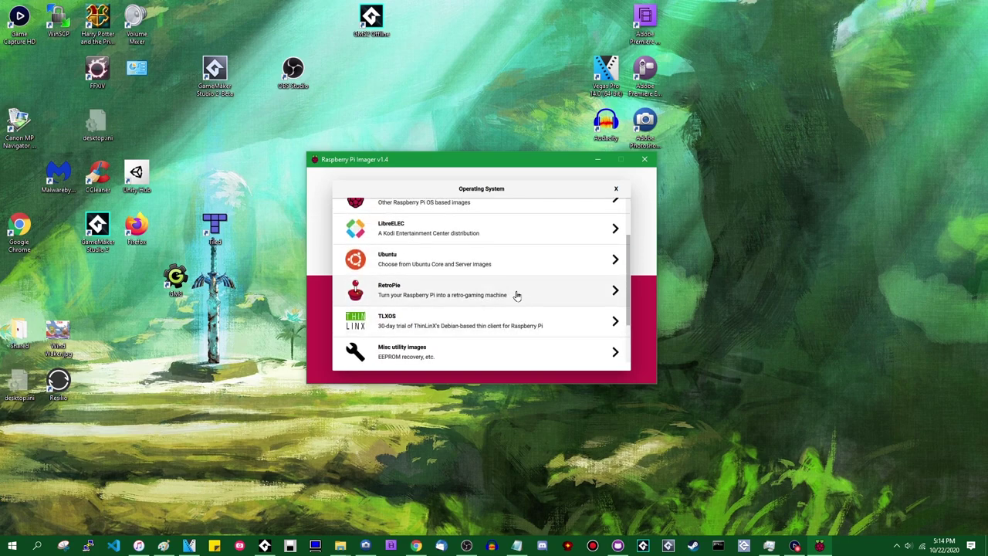
pyautogui.scroll(2, 463, 296)
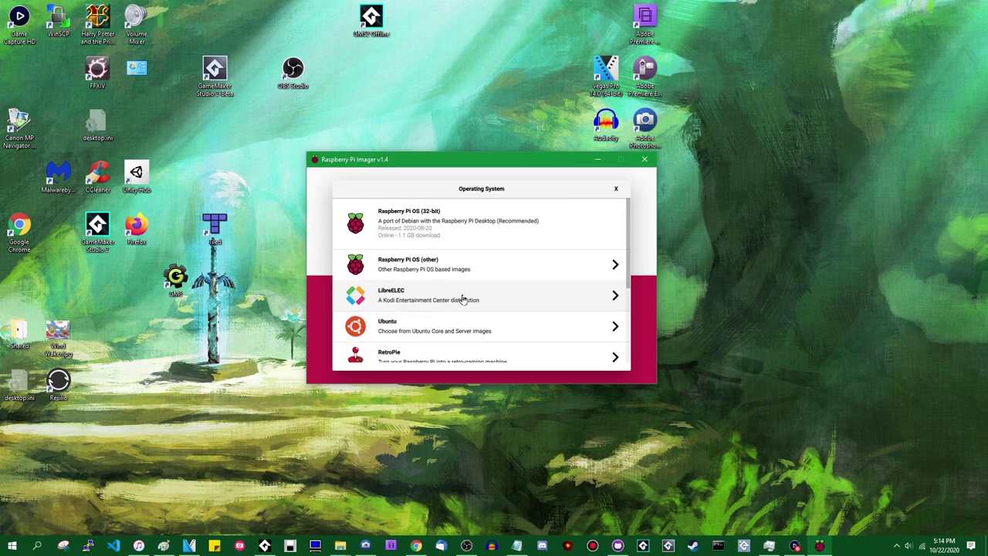
pyautogui.click(494, 224)
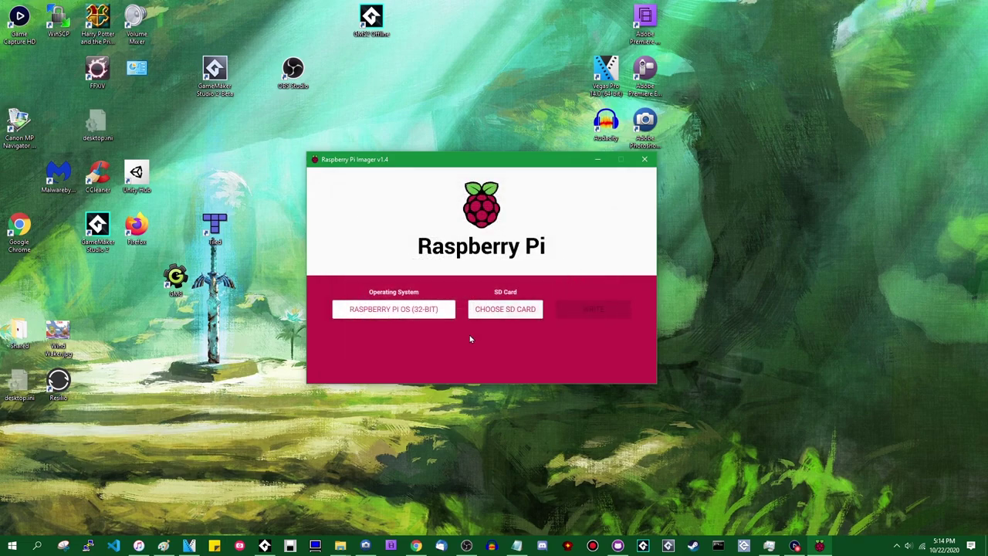
# Choose the 31.7 GB SDHC card as the Imager's write target.
pyautogui.click(518, 316)
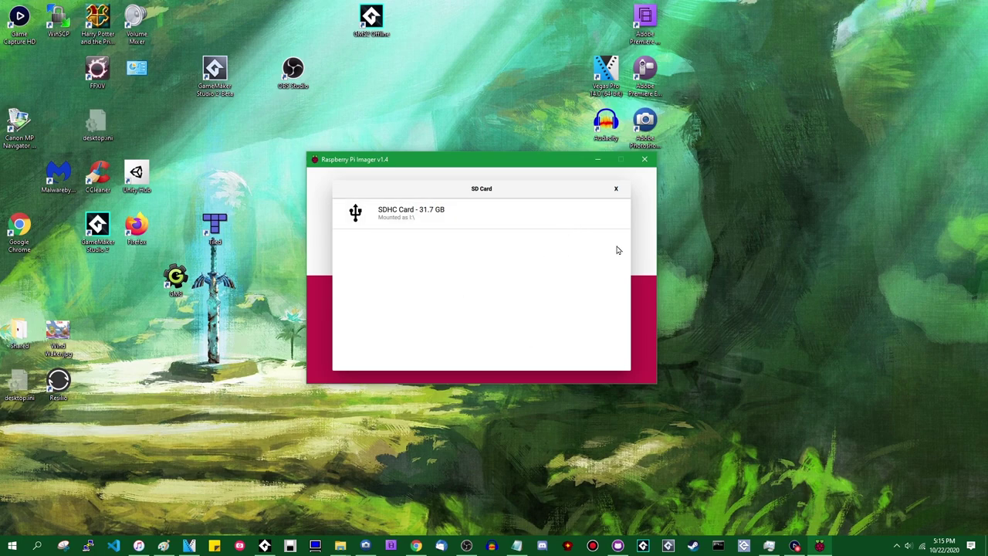
pyautogui.click(496, 215)
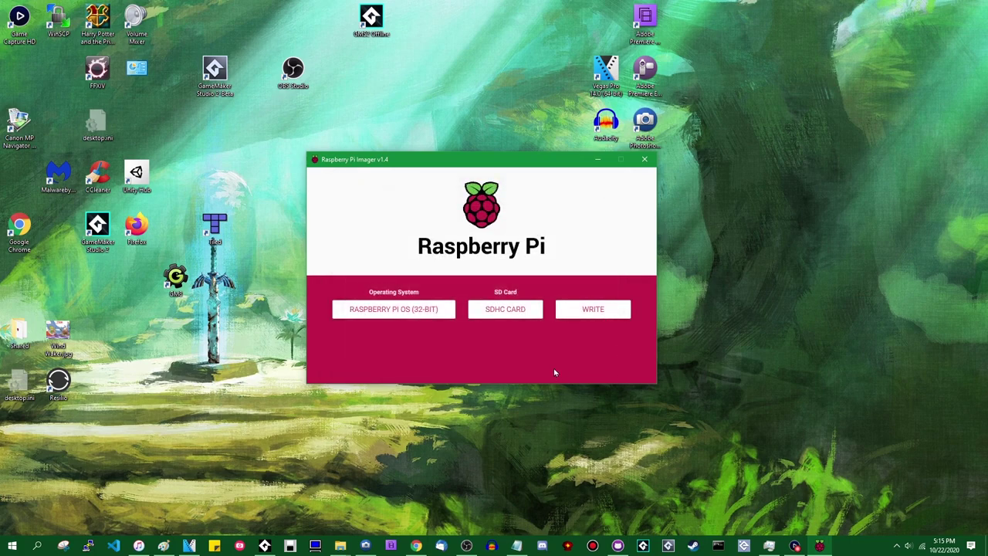
# Write Raspberry Pi OS (32-bit) to the SDHC card, confirm the erase, and close Imager afterward.
pyautogui.click(570, 312)
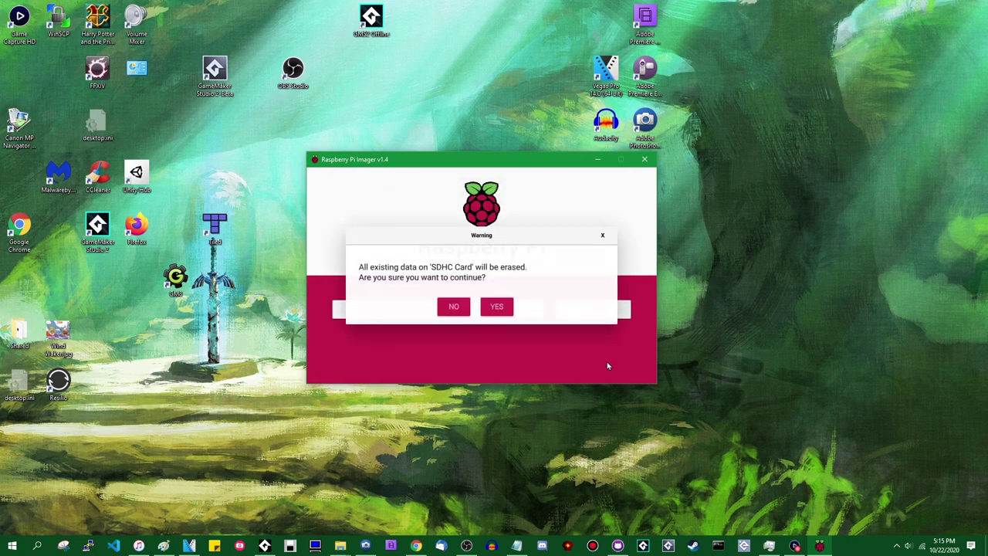
pyautogui.click(508, 313)
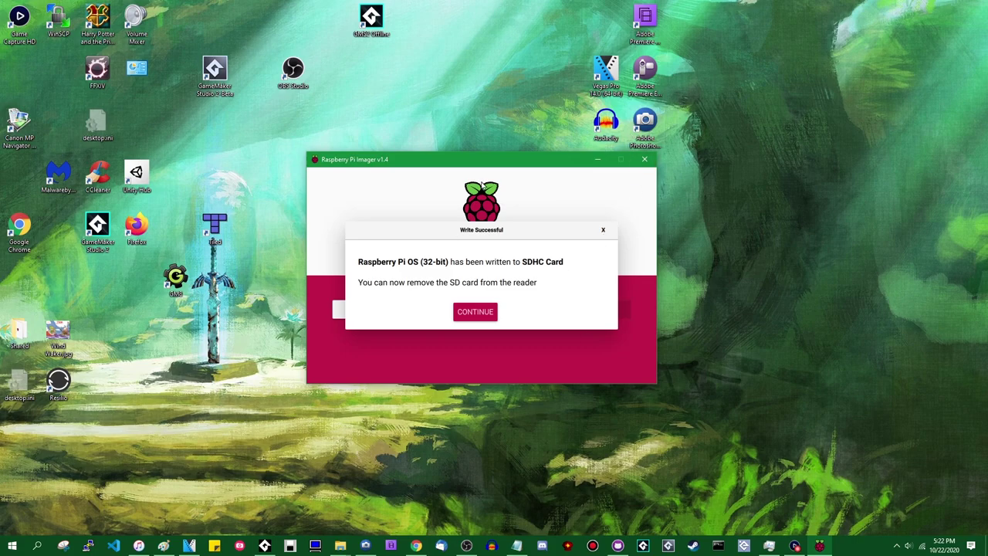
pyautogui.click(485, 314)
pyautogui.click(645, 161)
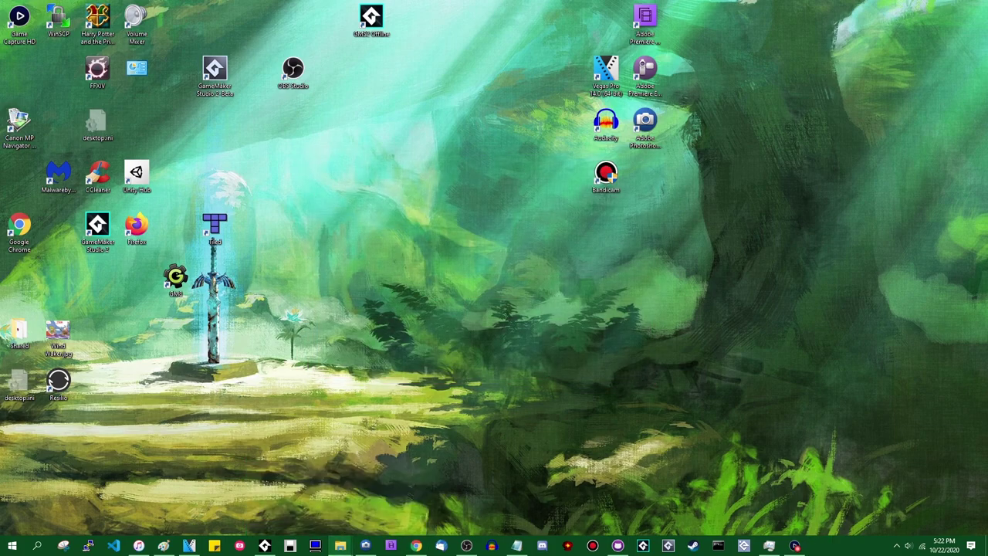
pyautogui.press('super+e')
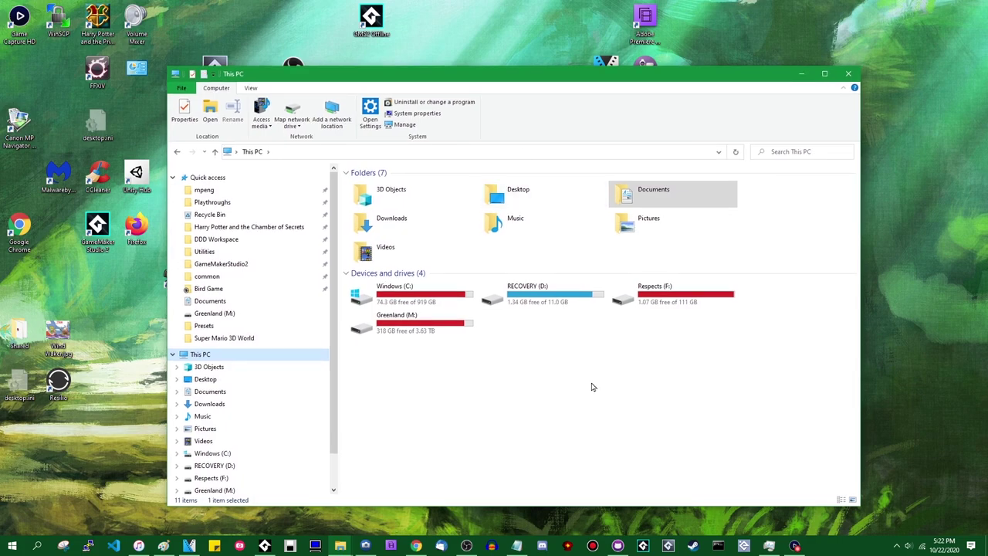
pyautogui.moveTo(593, 387); pyautogui.dragTo(726, 382)
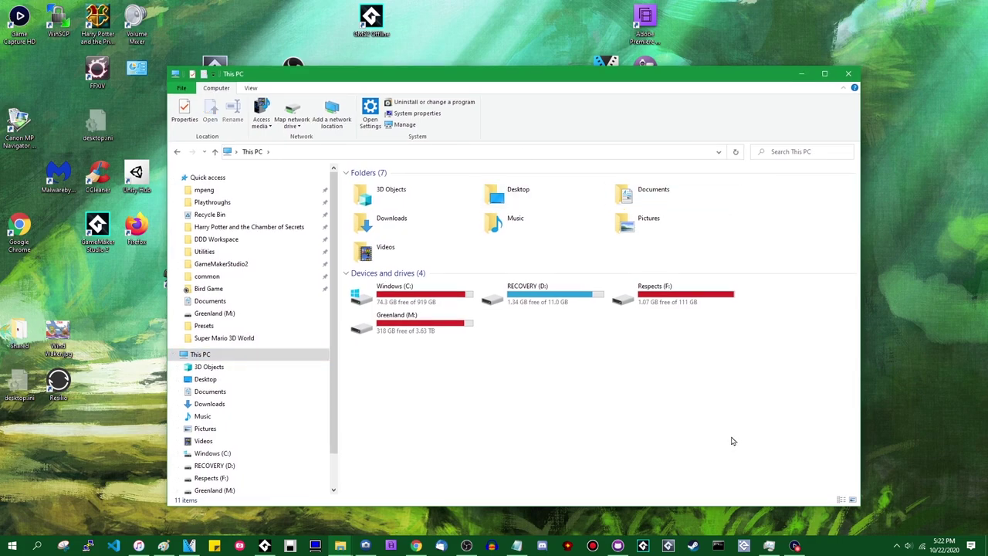
pyautogui.moveTo(540, 429); pyautogui.dragTo(695, 397)
pyautogui.moveTo(741, 424); pyautogui.dragTo(406, 441)
pyautogui.click(849, 74)
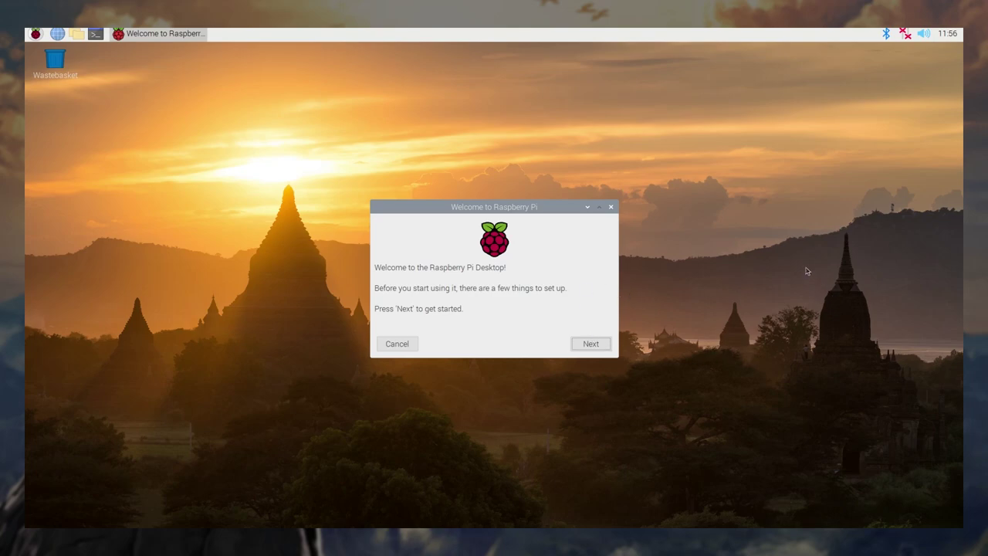
# Set the country to United States and timezone to New York, with English language and US keyboard.
pyautogui.moveTo(532, 211); pyautogui.dragTo(493, 223)
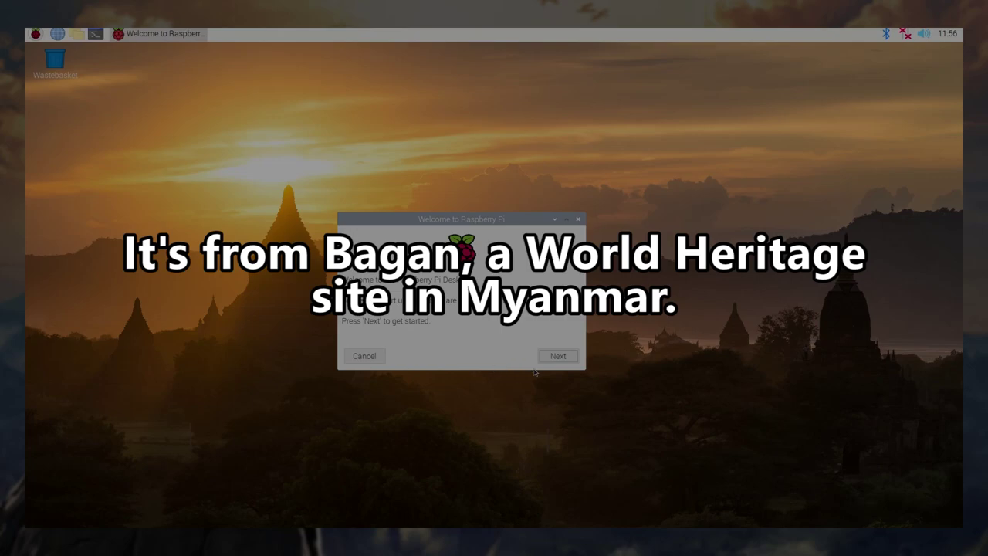
pyautogui.click(557, 355)
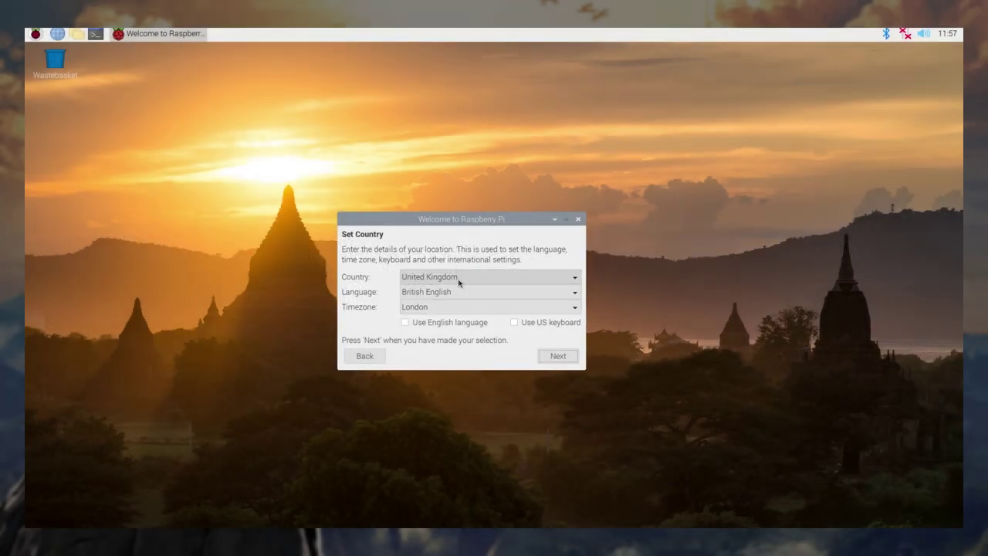
pyautogui.click(460, 278)
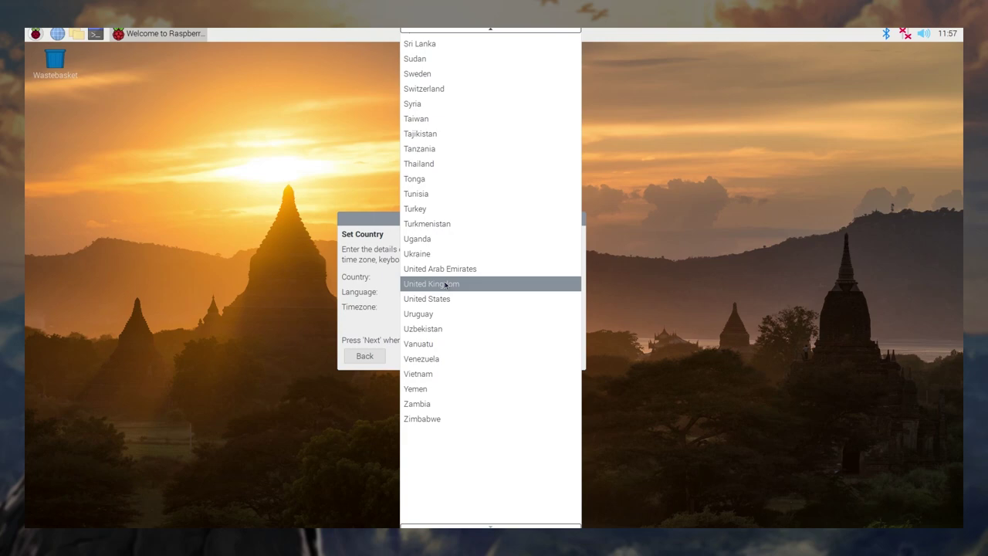
pyautogui.scroll(3, 471, 324)
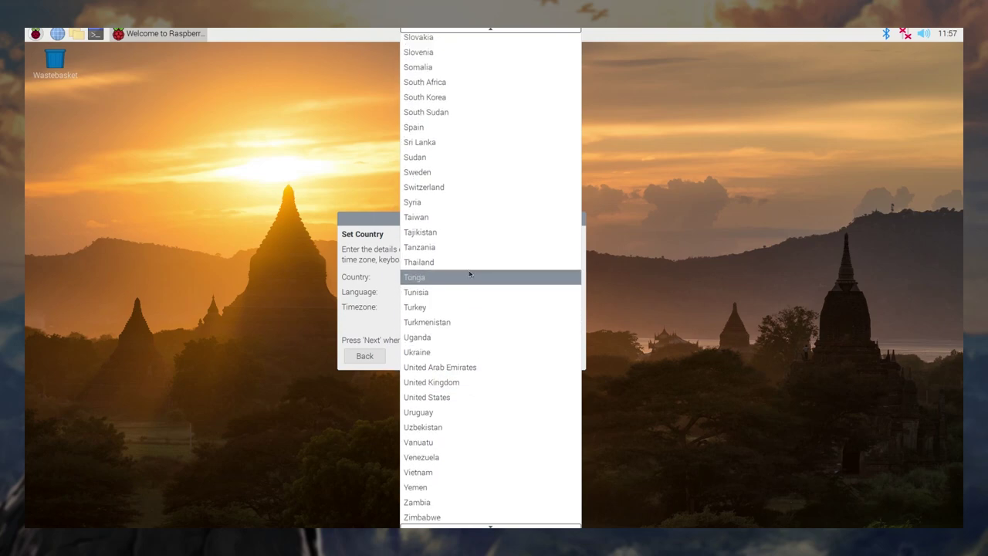
pyautogui.click(461, 395)
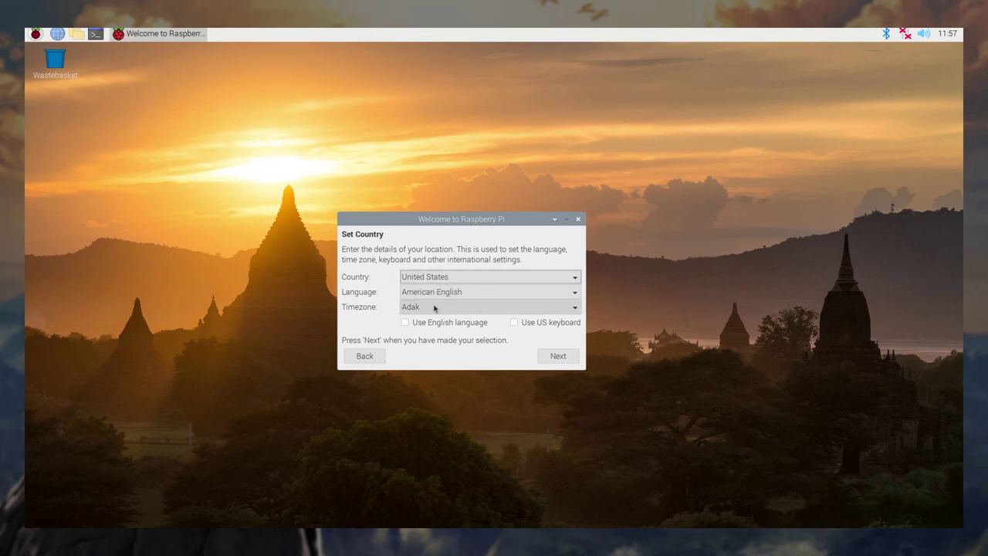
pyautogui.click(574, 308)
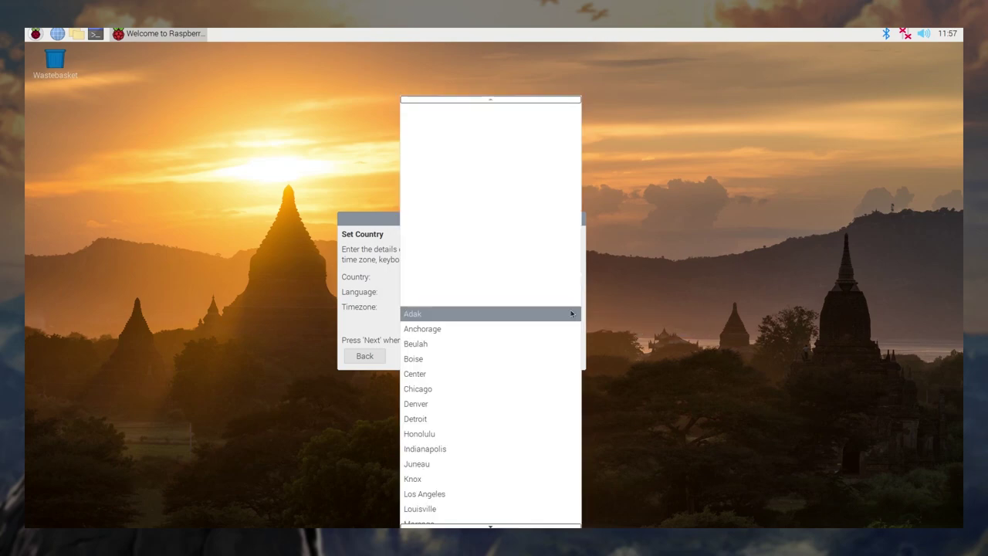
pyautogui.scroll(-3, 569, 331)
pyautogui.scroll(-2, 481, 371)
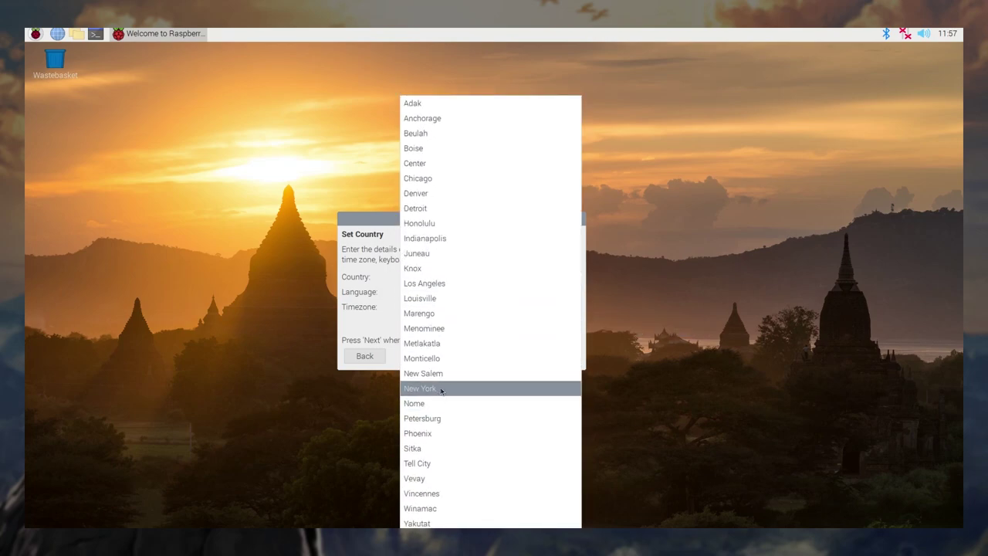
pyautogui.click(441, 388)
pyautogui.click(404, 323)
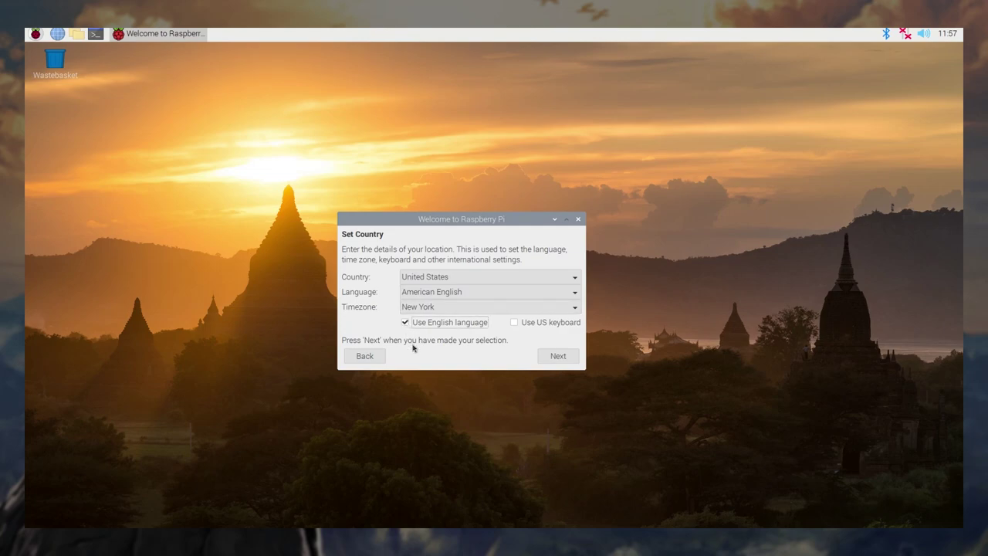
pyautogui.click(514, 323)
# Enter and confirm a new password for the pi account, then continue.
pyautogui.click(560, 362)
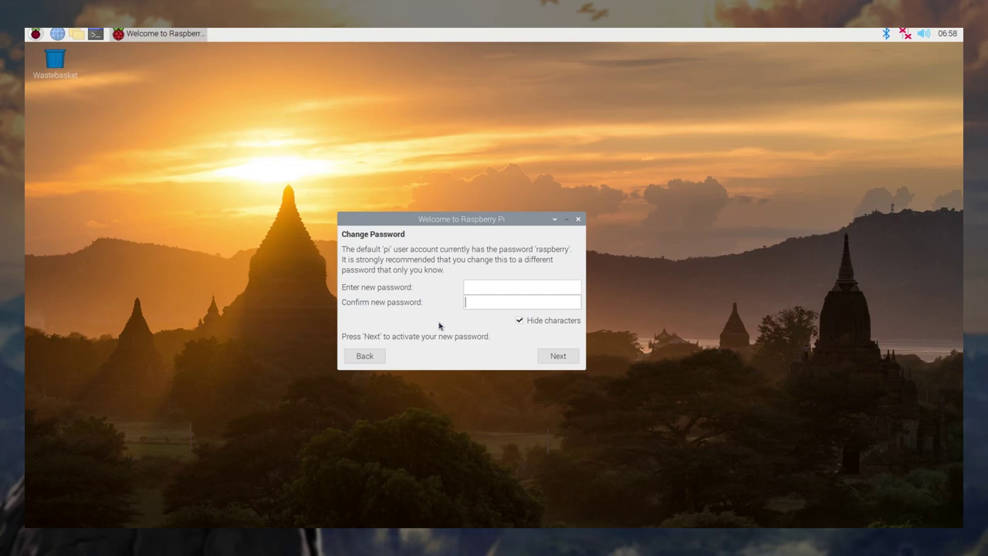
pyautogui.hotkey('shift', 'Tab')
pyautogui.write('************')
pyautogui.press('Tab')
pyautogui.write('************')
pyautogui.click(570, 363)
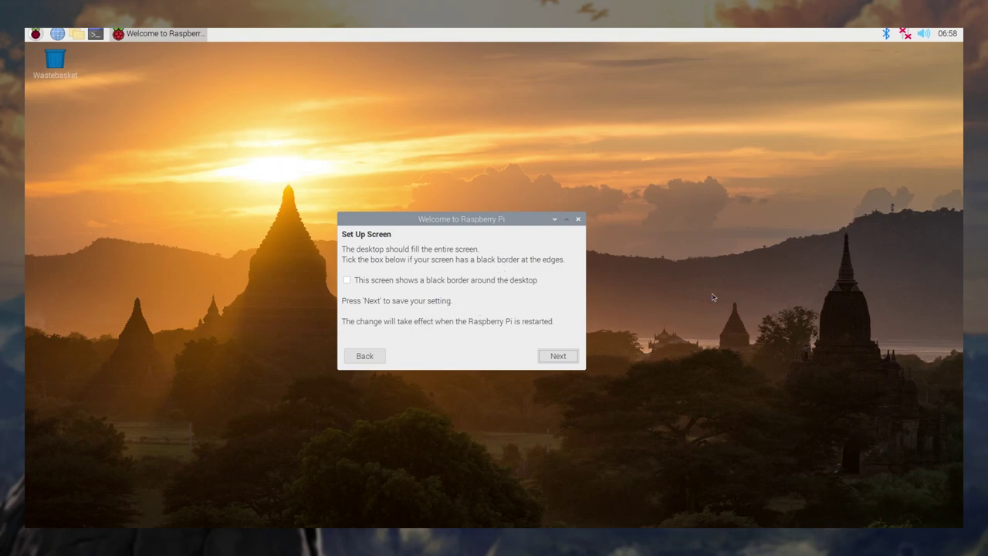
# Mark the screen as having a black border and continue past the wireless network selection.
pyautogui.click(444, 284)
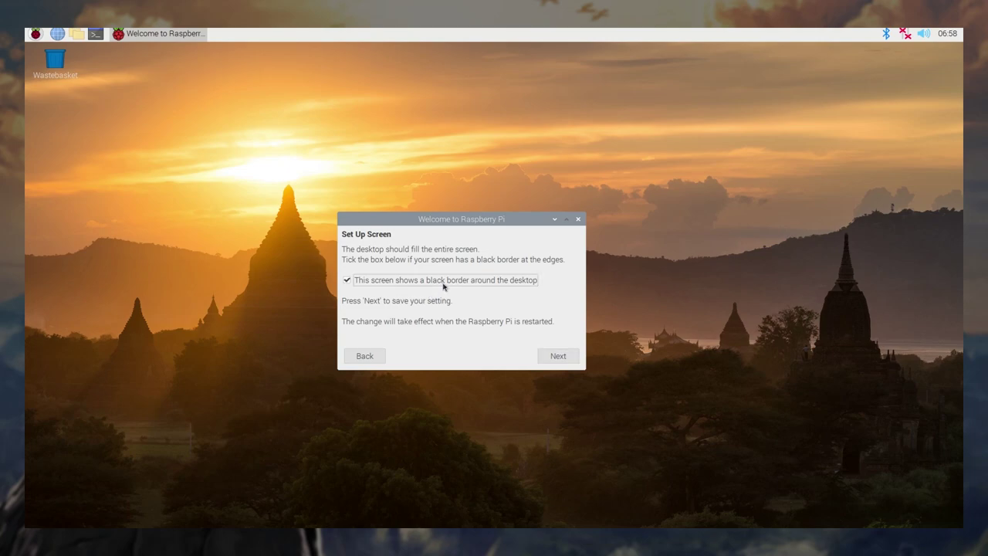
pyautogui.click(559, 359)
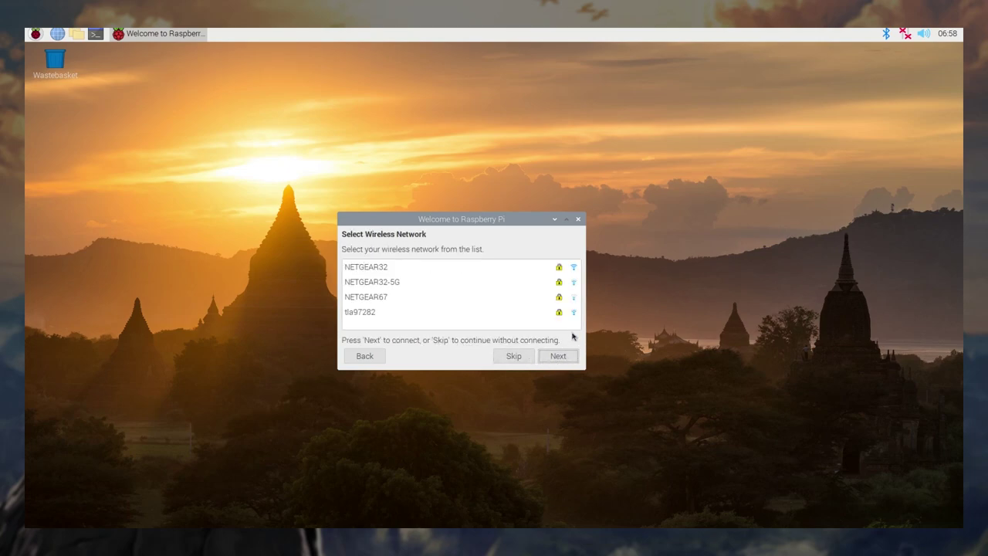
pyautogui.moveTo(473, 225); pyautogui.dragTo(593, 247)
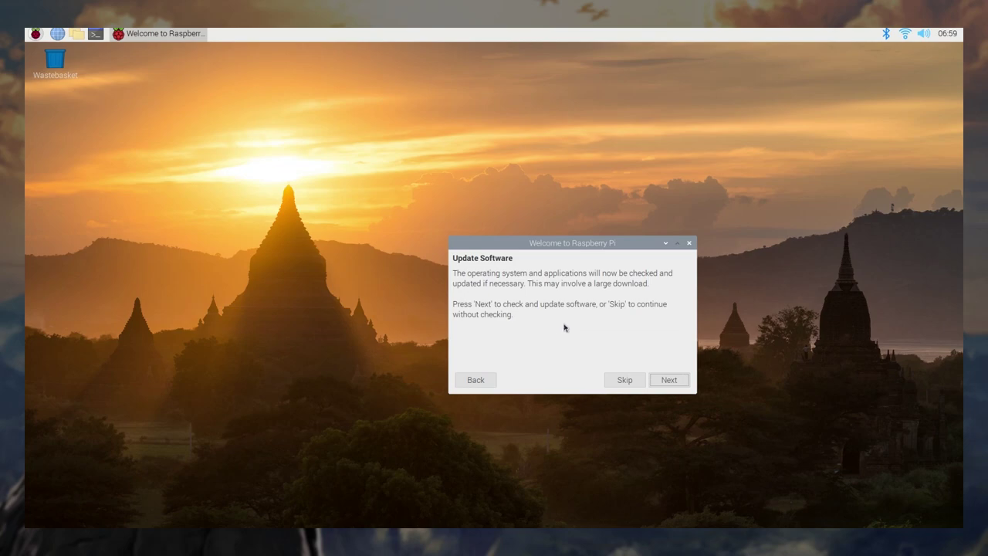
pyautogui.click(679, 380)
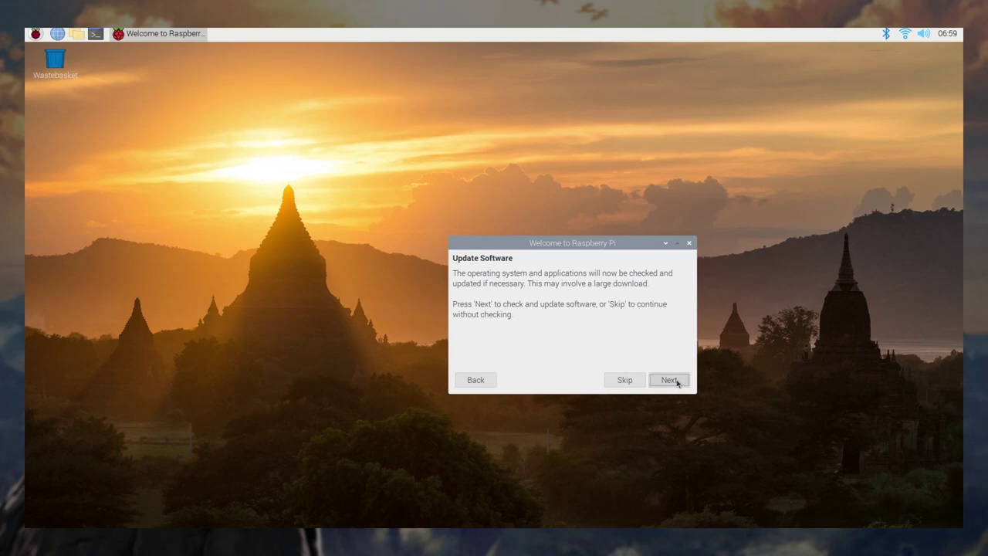
# Check for software updates and dismiss the up-to-date message to finish setup.
pyautogui.click(670, 381)
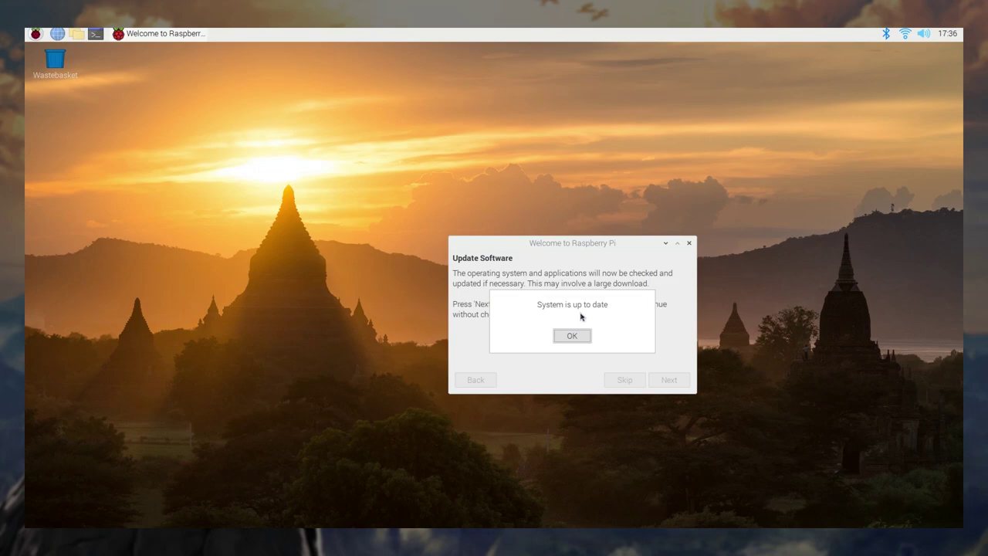
pyautogui.click(584, 334)
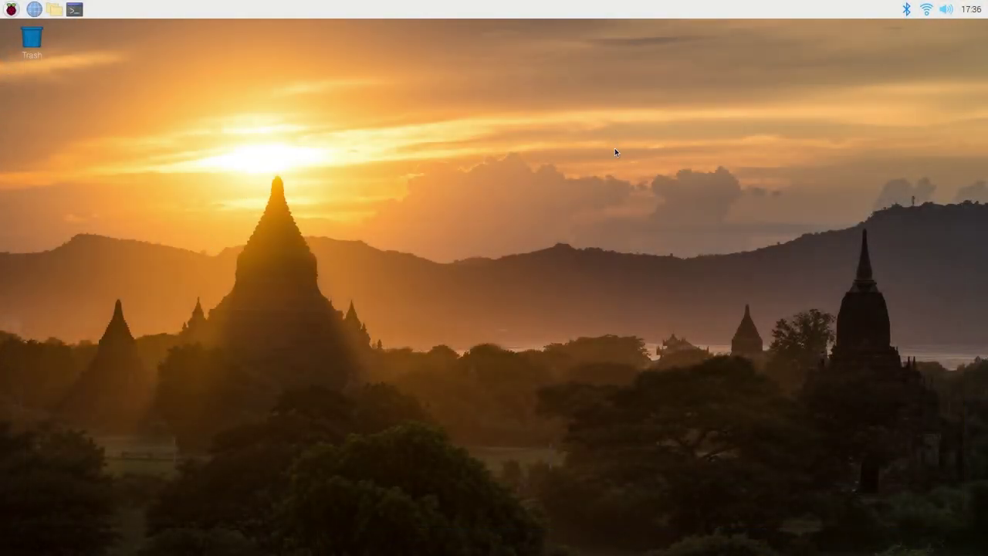
# Check the calendar, rearrange the desktop windows, and open the file manager at /home/pi.
pyautogui.click(971, 10)
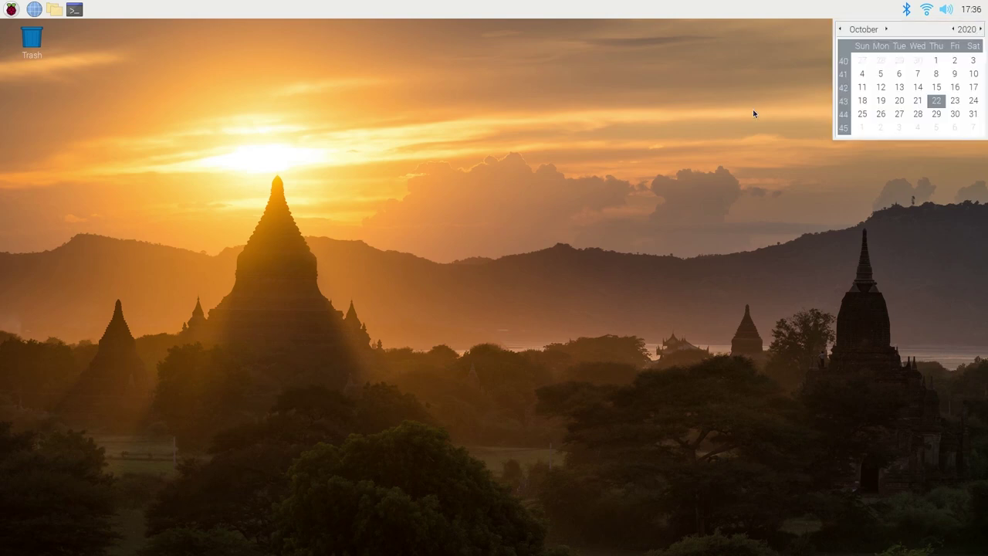
pyautogui.click(744, 150)
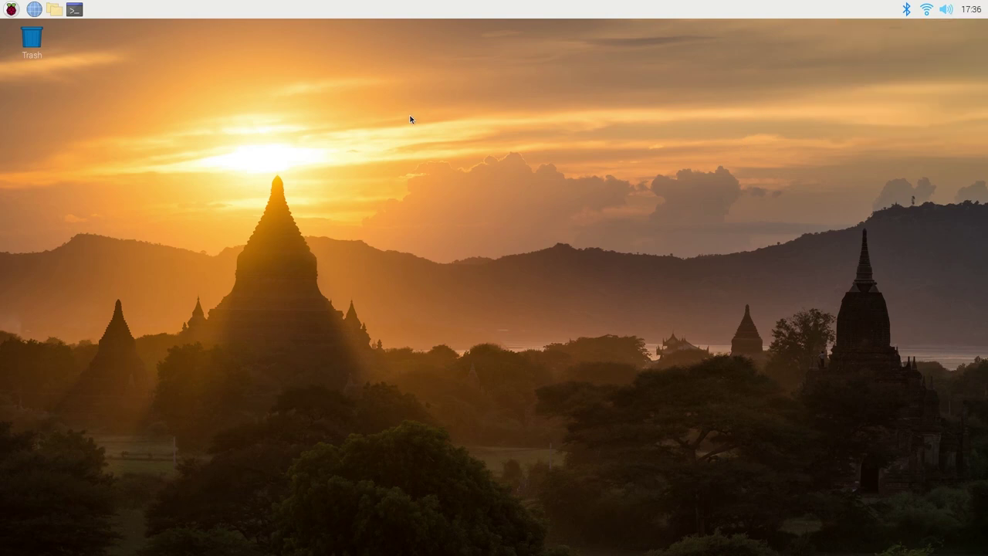
pyautogui.moveTo(215, 159); pyautogui.dragTo(581, 358)
pyautogui.moveTo(738, 391); pyautogui.dragTo(394, 262)
pyautogui.moveTo(129, 119); pyautogui.dragTo(486, 321)
pyautogui.click(54, 8)
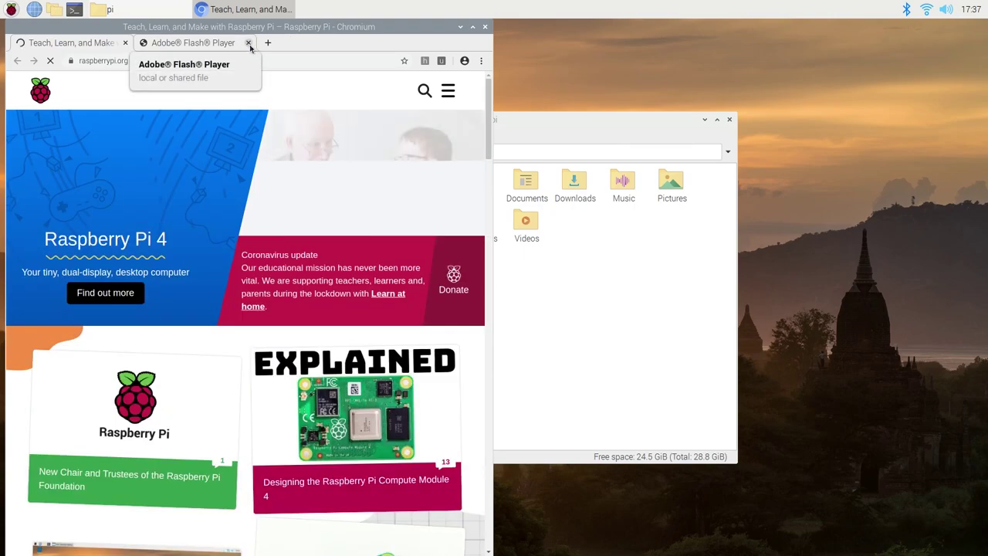
# Dismiss Chromium's Adobe Flash Player tab and widen the website window.
pyautogui.click(229, 44)
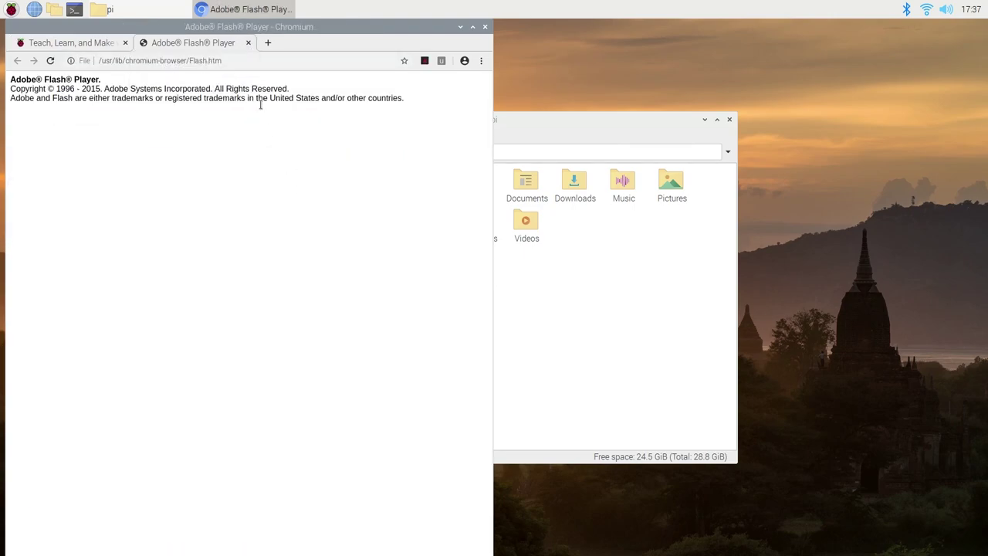
pyautogui.click(248, 43)
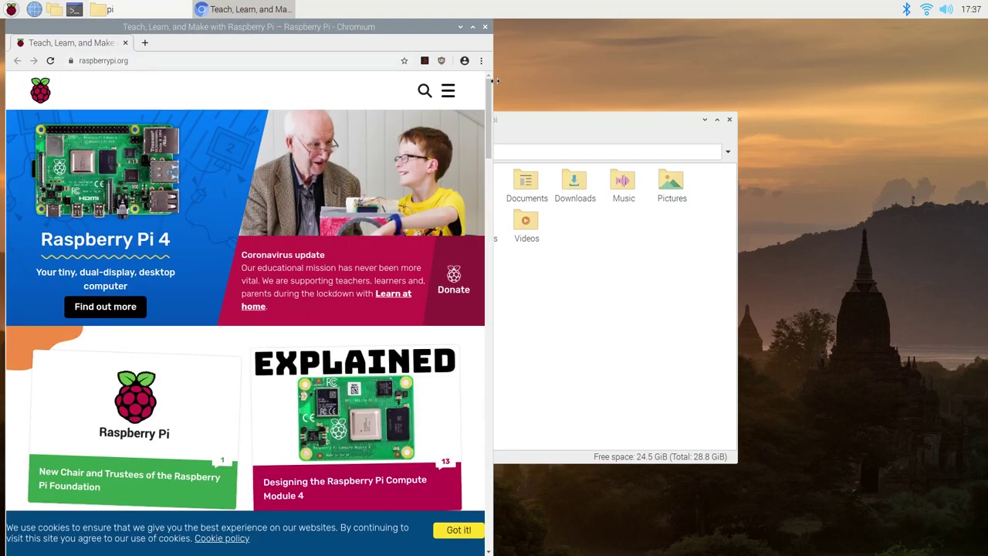
pyautogui.moveTo(493, 101); pyautogui.dragTo(545, 101)
# Close the website, place a new terminal over the file manager, and enter 'sudo apt-get install nodejs'.
pyautogui.click(540, 28)
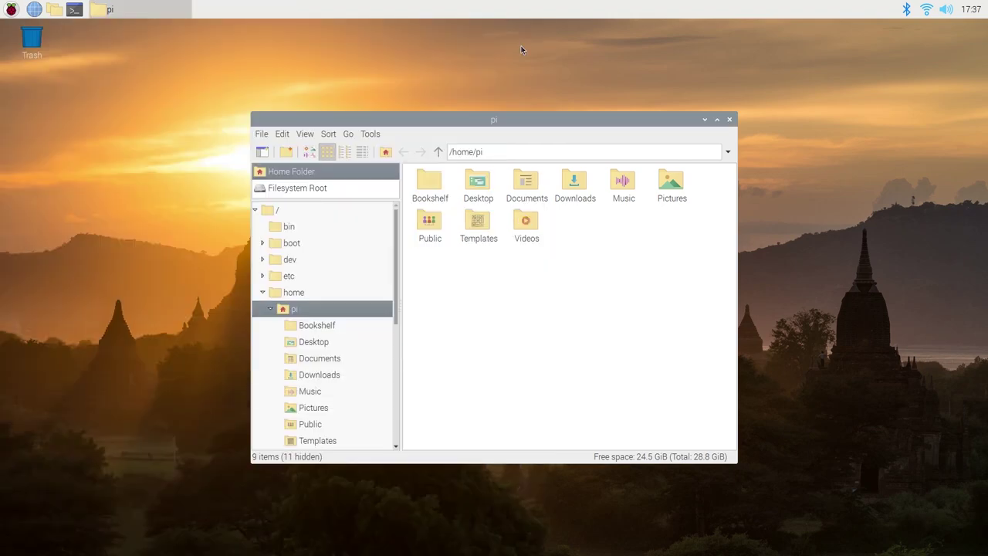
pyautogui.click(74, 9)
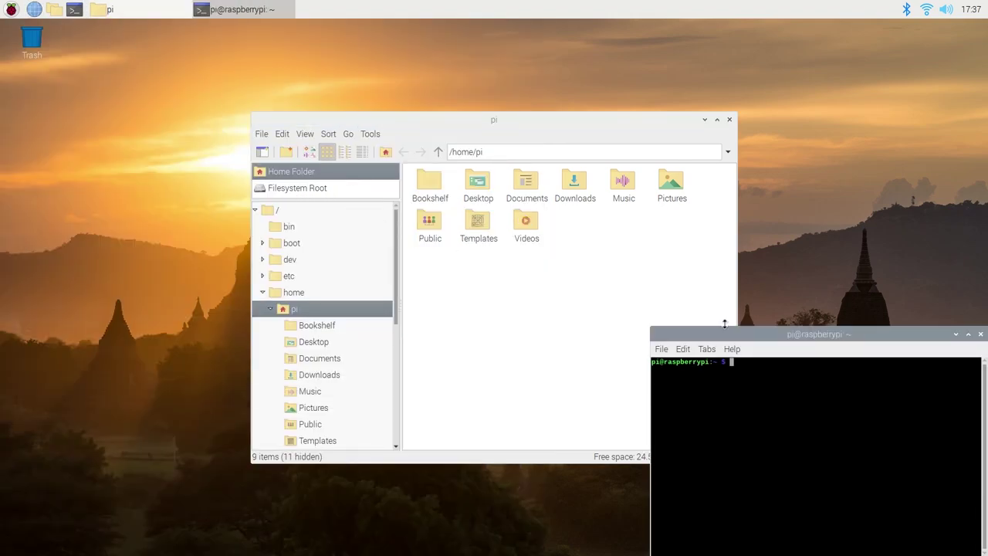
pyautogui.moveTo(746, 336); pyautogui.dragTo(281, 68)
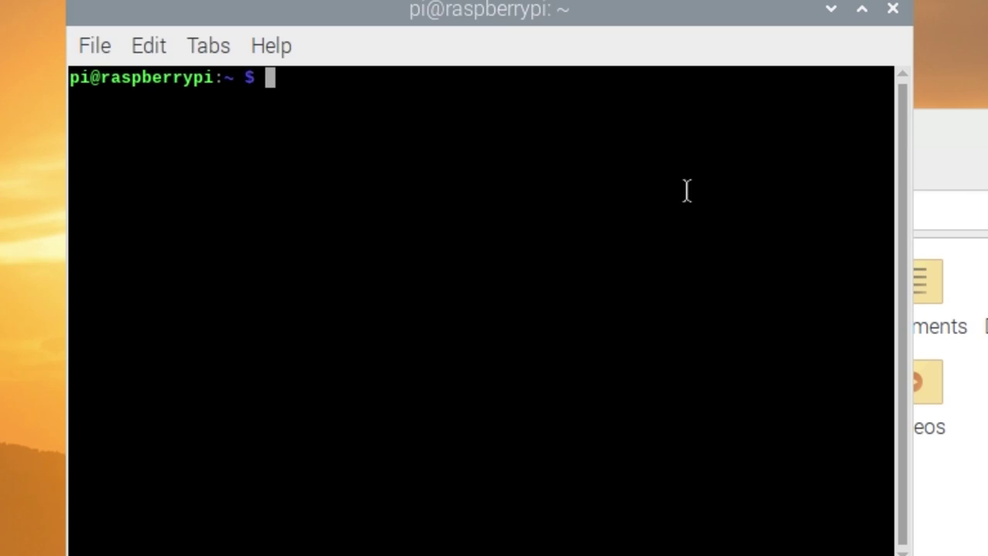
pyautogui.write('sudo apt-get insta')
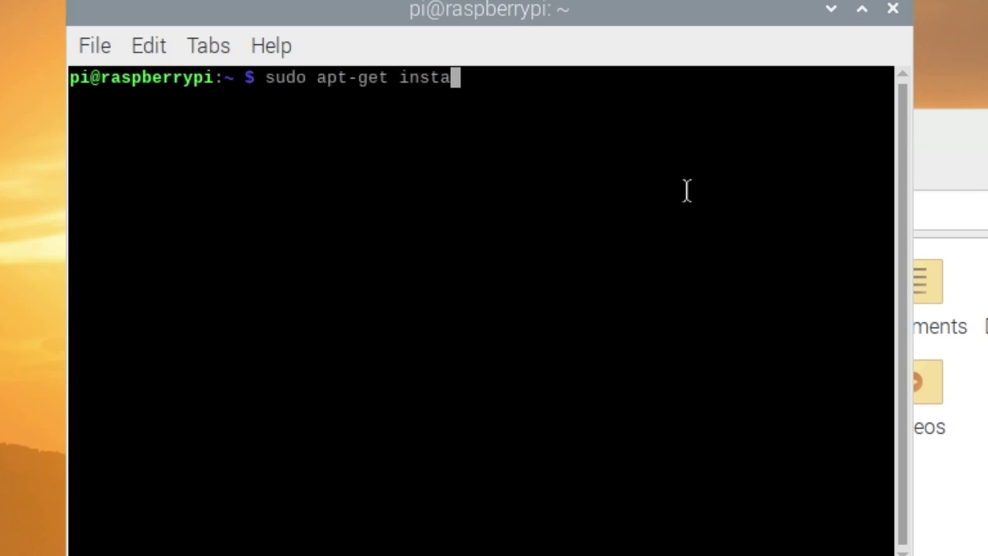
pyautogui.write('ll nodejs')
# Install Node.js, answering y to confirm the packages.
pyautogui.press('Return')
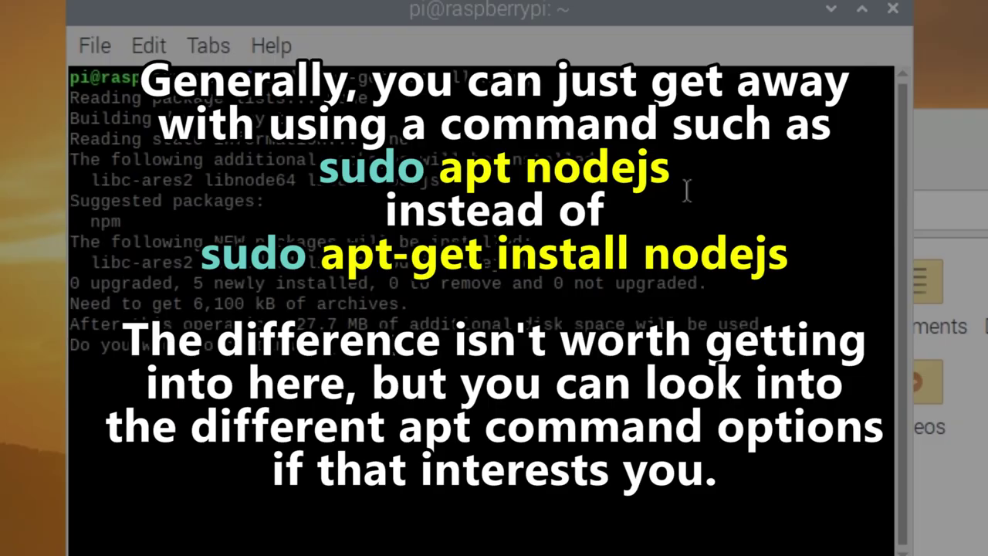
pyautogui.write('y')
pyautogui.press('Return')
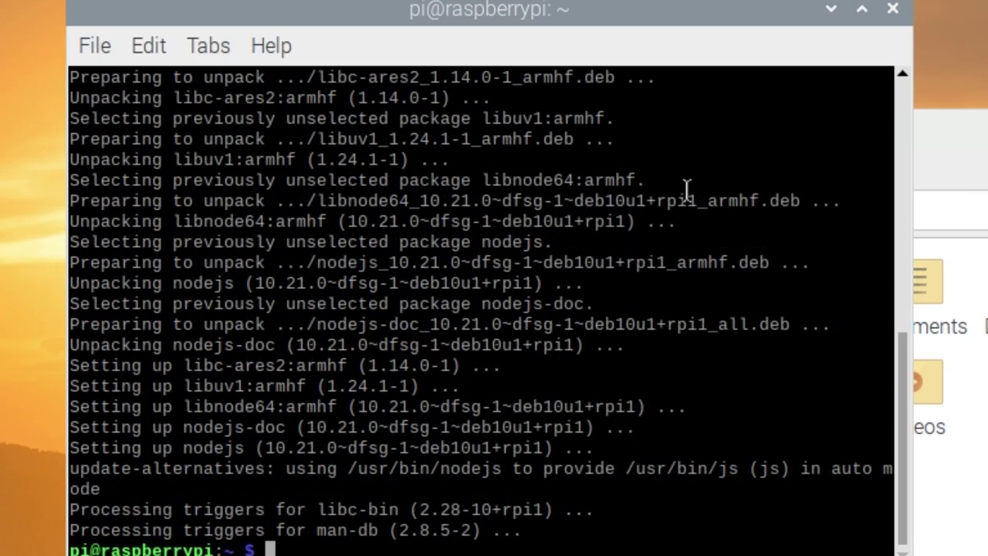
# In the node REPL, set x = 10, print it with console.log(x), and exit.
pyautogui.write('node')
pyautogui.press('Return')
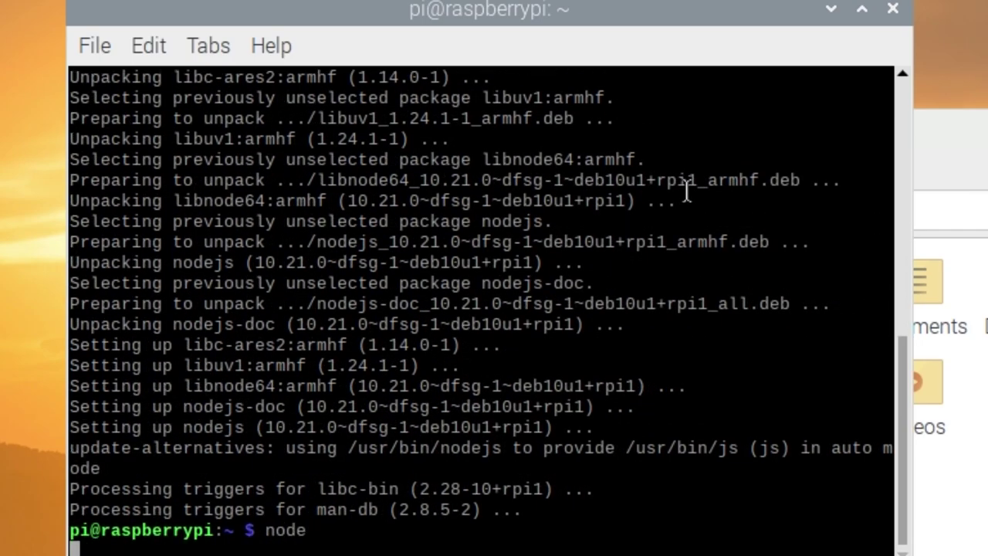
pyautogui.write('let x = 10')
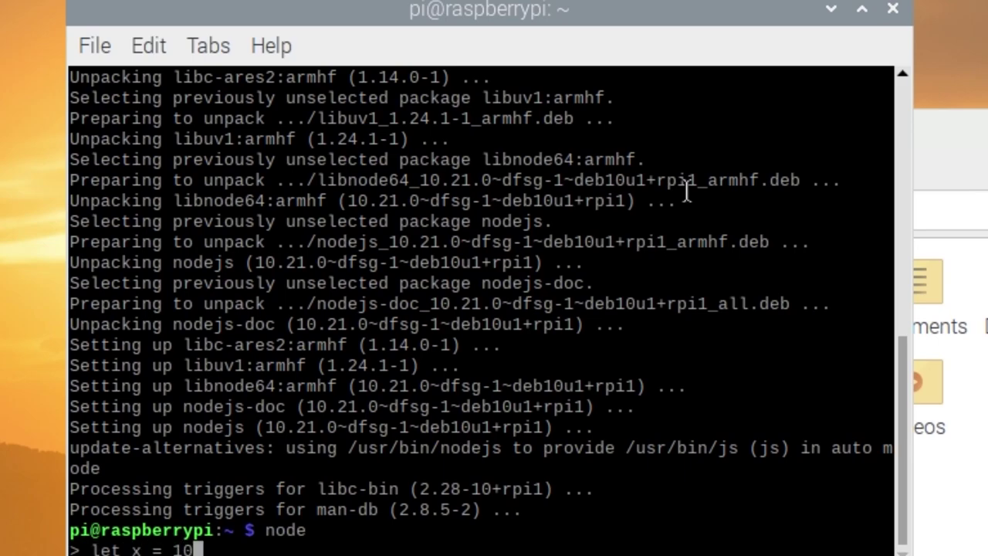
pyautogui.press('Return')
pyautogui.write('cons')
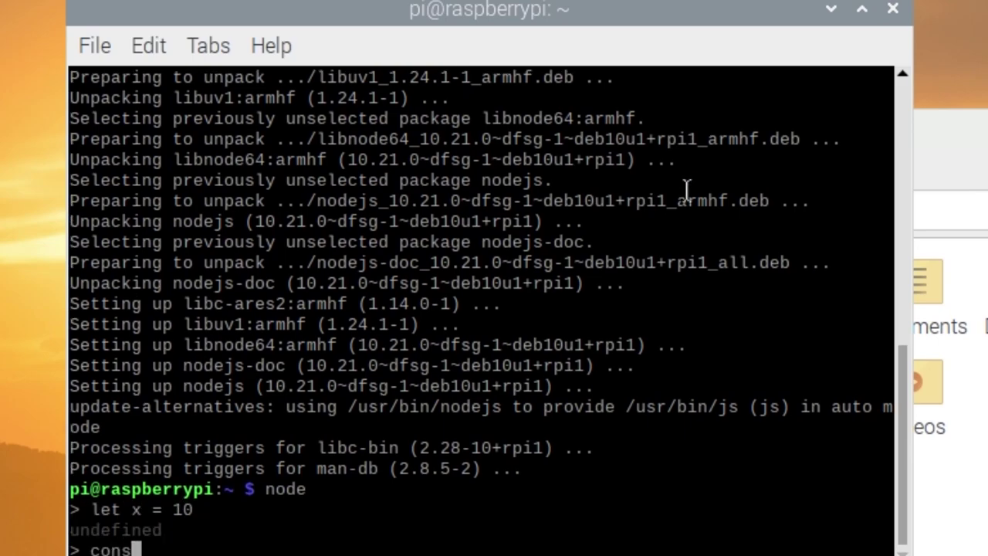
pyautogui.write('ole.log(x)')
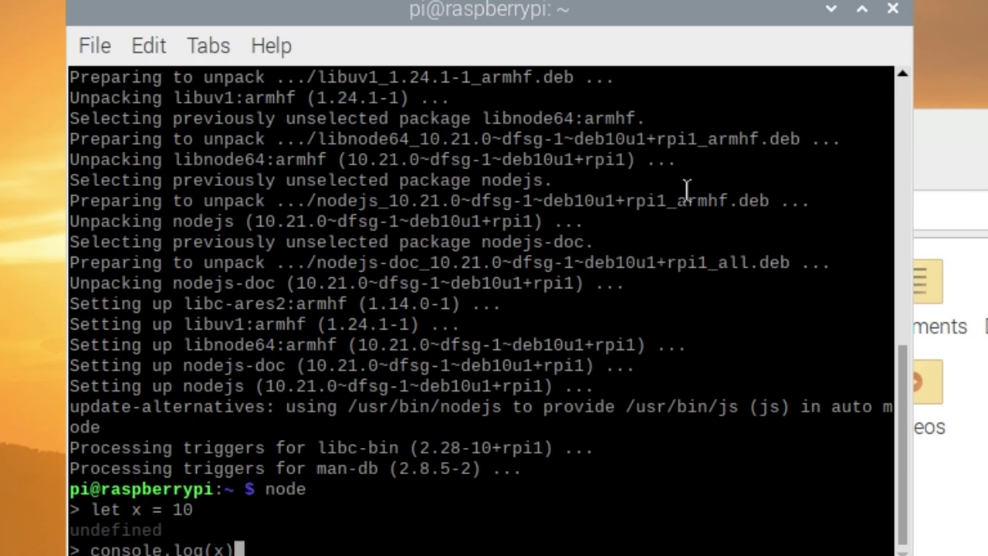
pyautogui.press('Return')
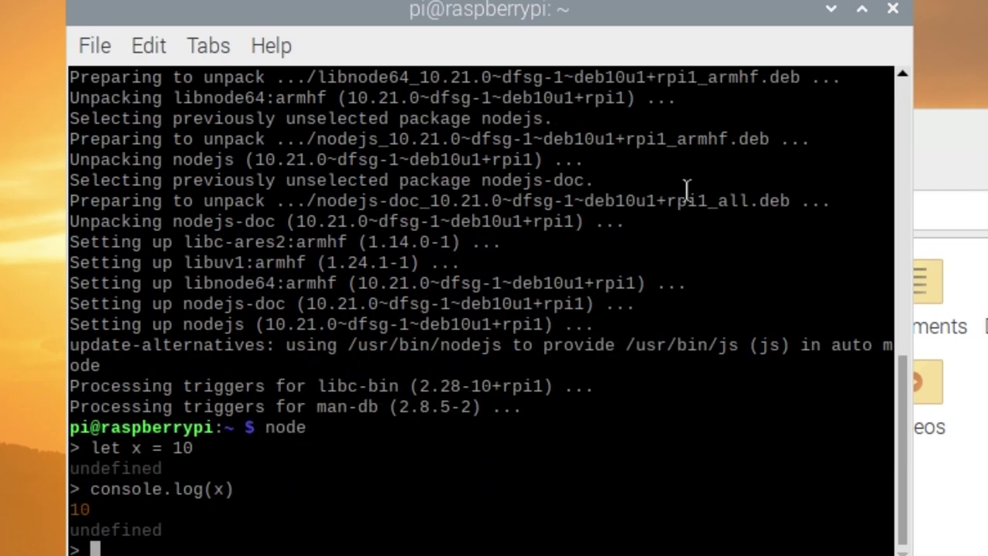
pyautogui.hotkey('ctrl', 'c')
pyautogui.hotkey('ctrl', 'c')
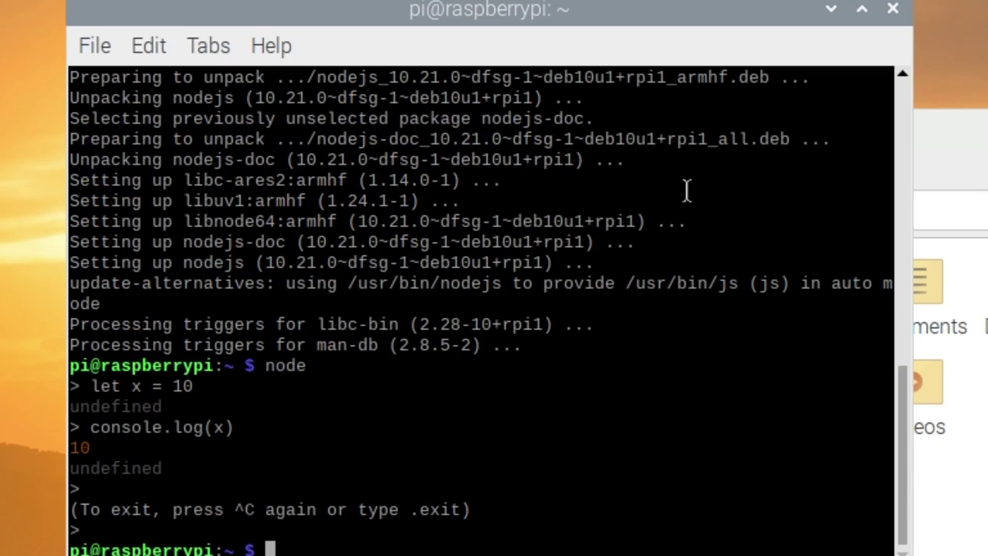
# Start Python, set x = 10 and print it to get 10.
pyautogui.write('python')
pyautogui.press('Return')
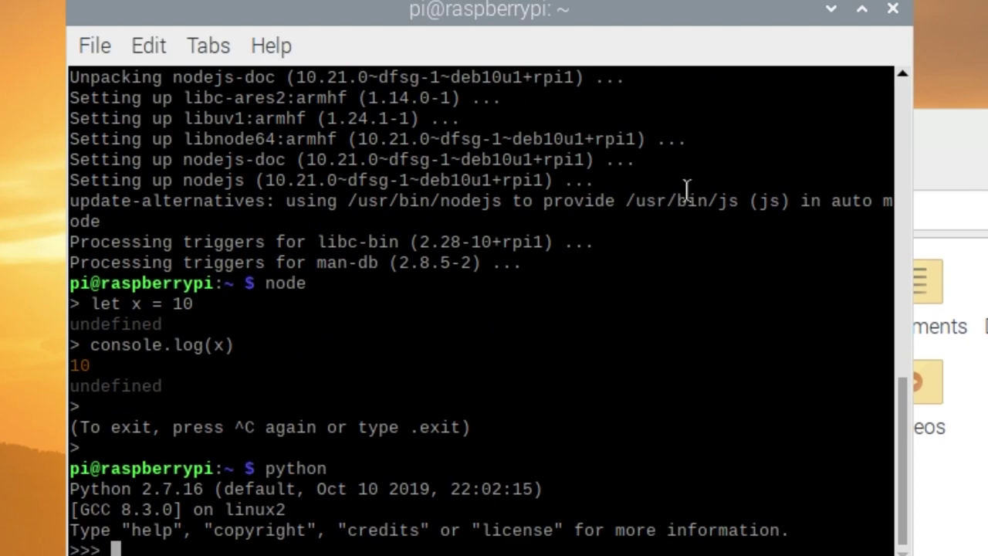
pyautogui.write('x = 10')
pyautogui.press('Return')
pyautogui.write('print(x)')
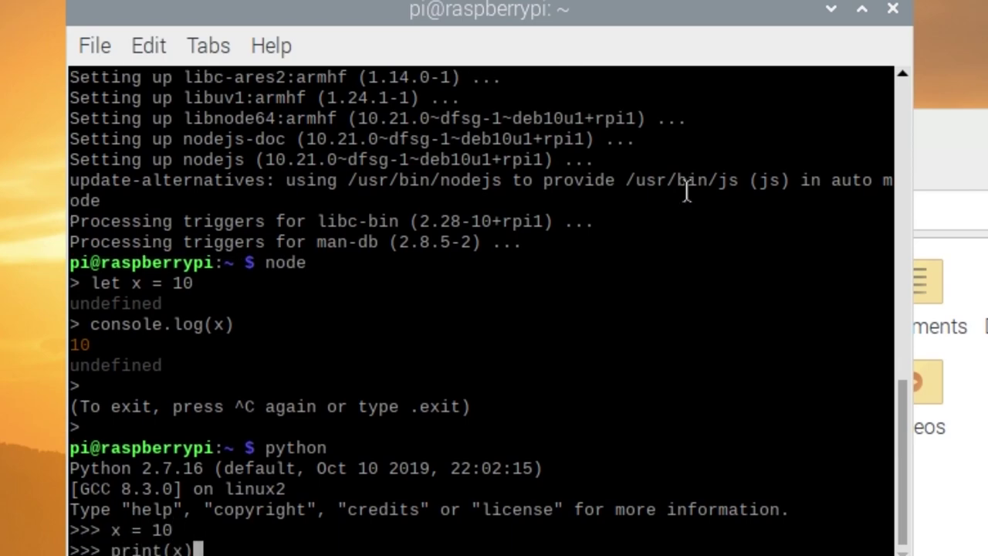
pyautogui.press('Return')
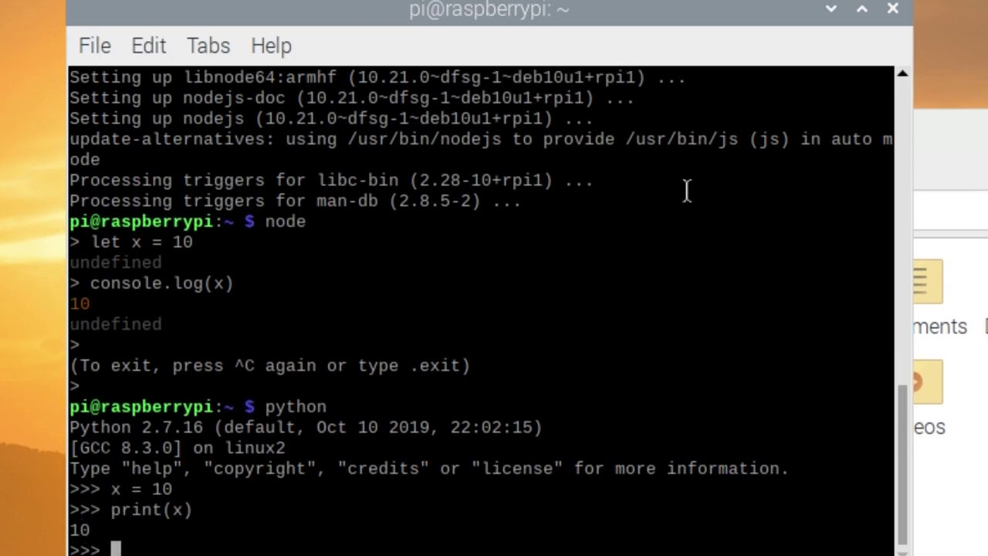
# Exit Python and run gcc to confirm it is installed.
pyautogui.write('exit()')
pyautogui.press('Return')
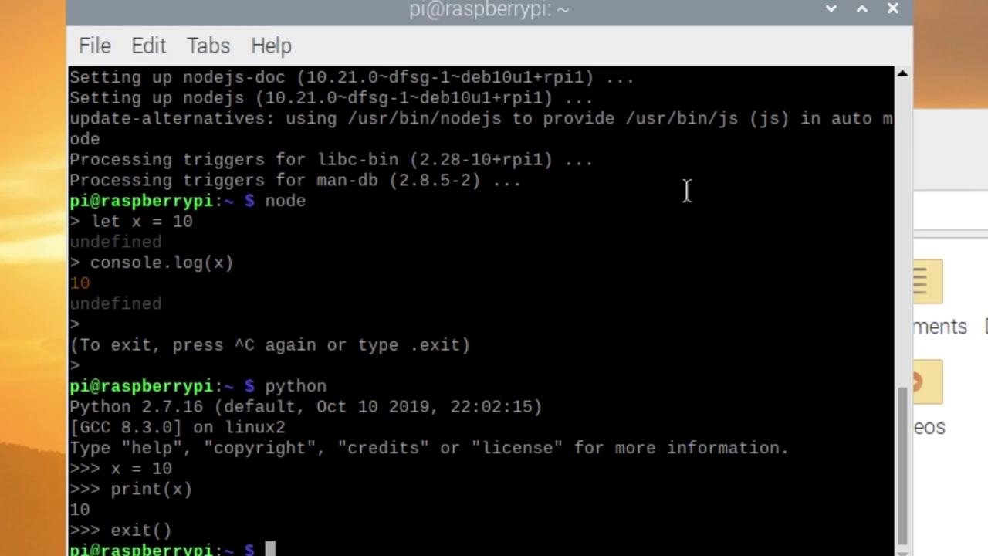
pyautogui.write('gcc')
pyautogui.press('Return')
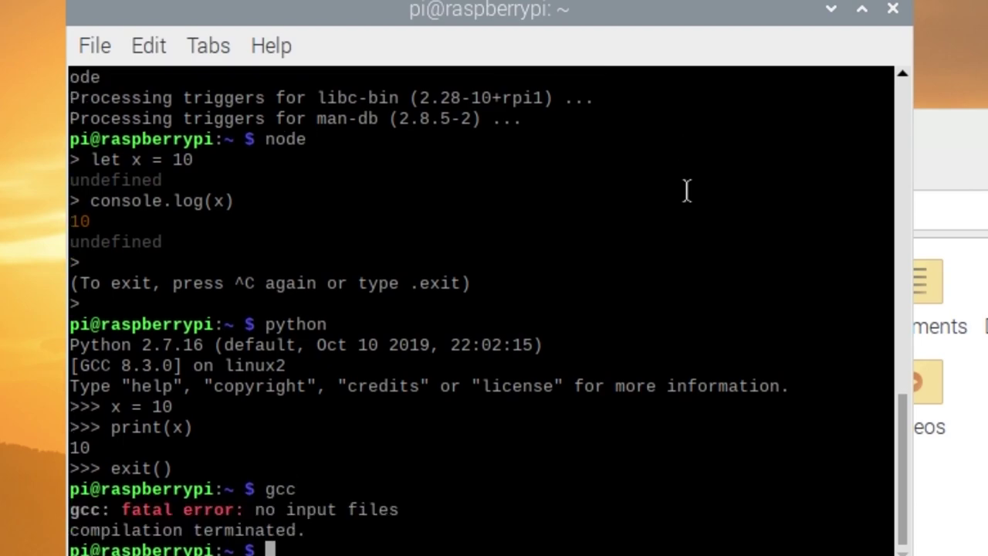
# In nano, write test.c with a main that prints "This is a C program" and returns 0.
pyautogui.write('nano ')
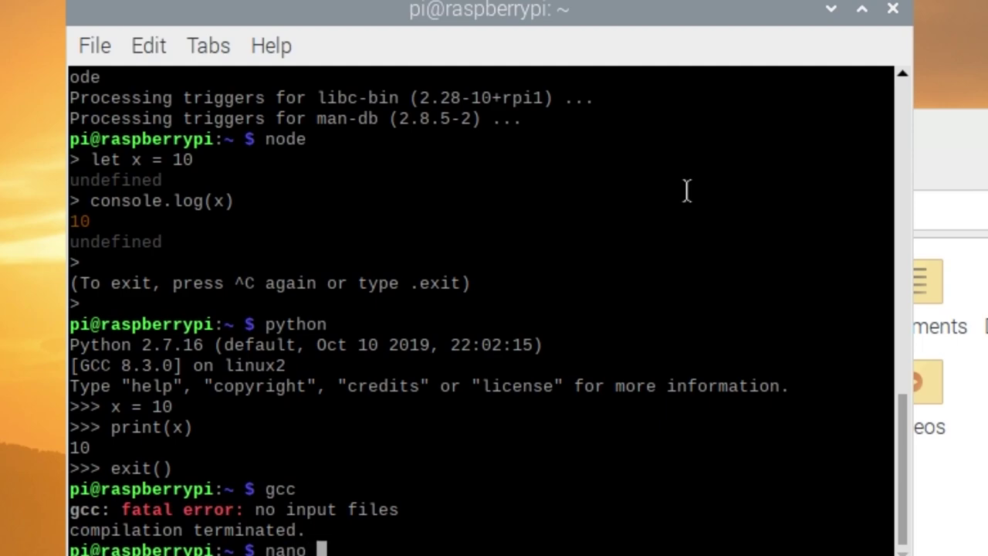
pyautogui.write('test.c')
pyautogui.press('Return')
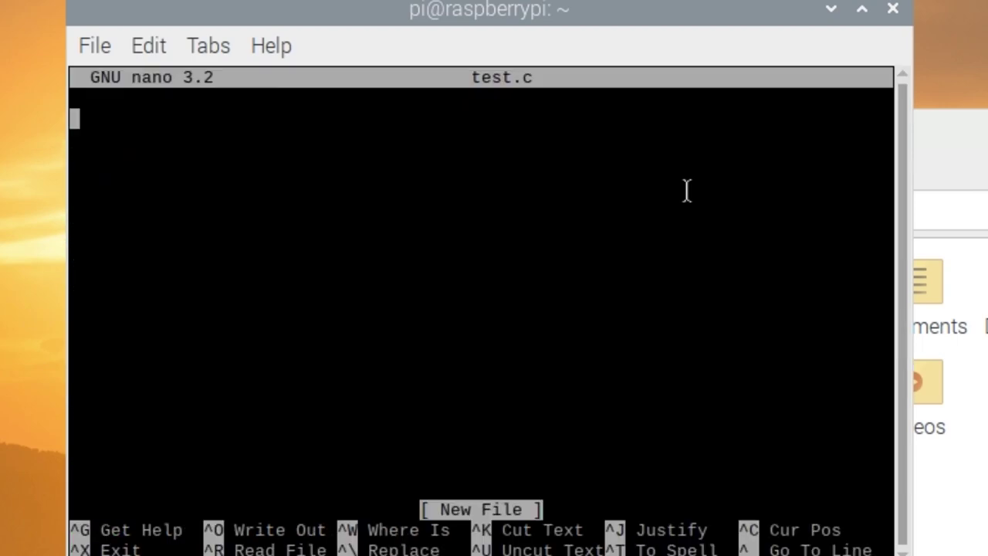
pyautogui.write('#include')
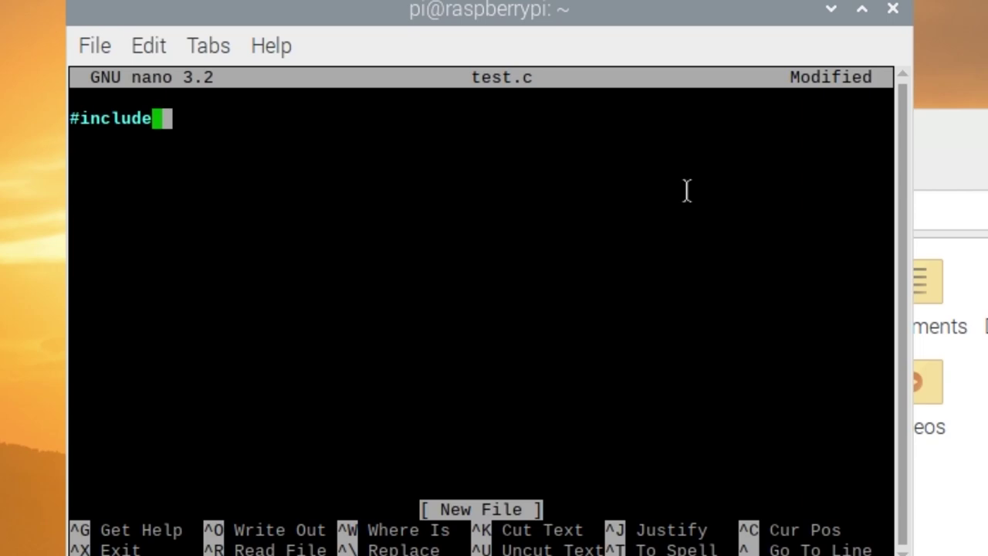
pyautogui.write(' <stdio>')
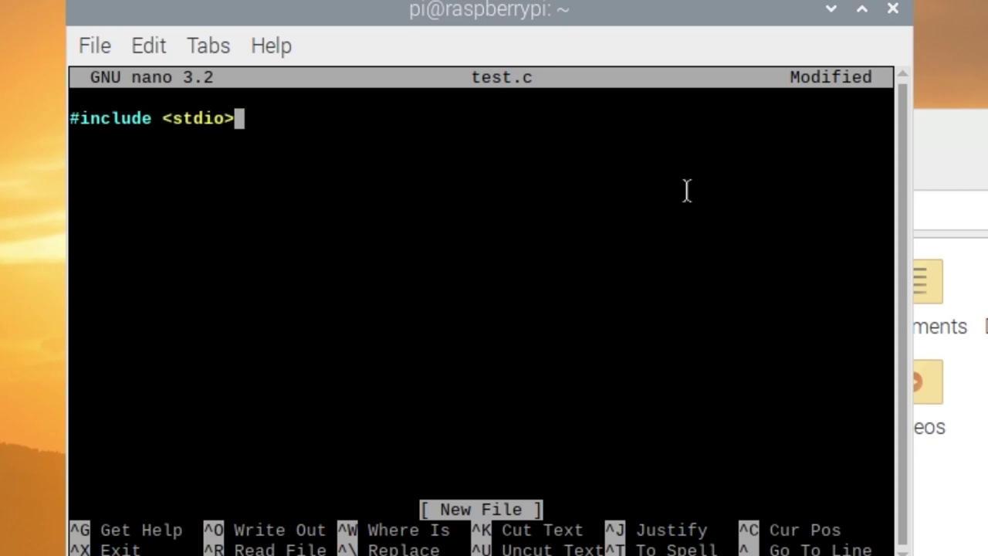
pyautogui.press('Return')
pyautogui.press('Return')
pyautogui.write('int main()')
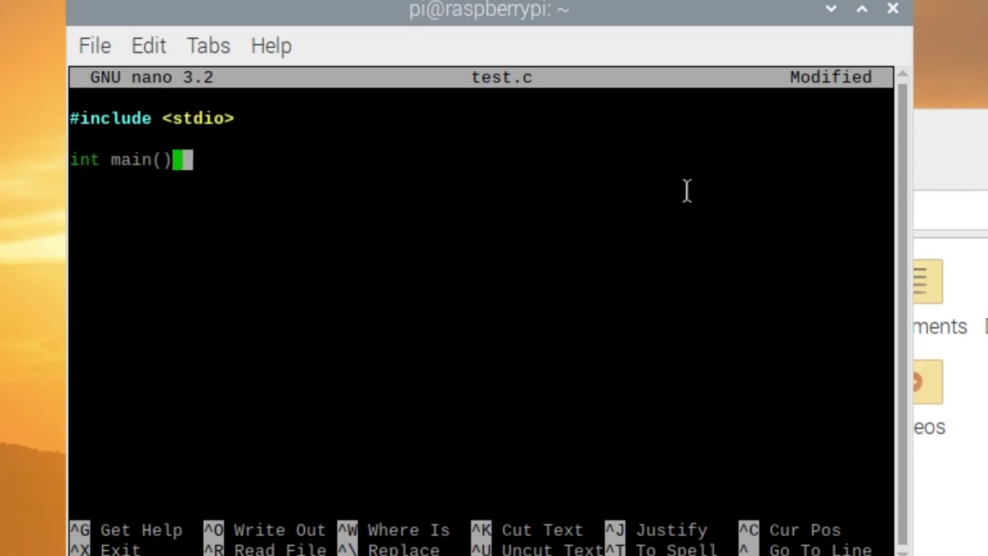
pyautogui.write(' {')
pyautogui.press('Return')
pyautogui.write('}')
pyautogui.press('Up')
pyautogui.press('End')
pyautogui.press('Return')
pyautogui.press('Tab')
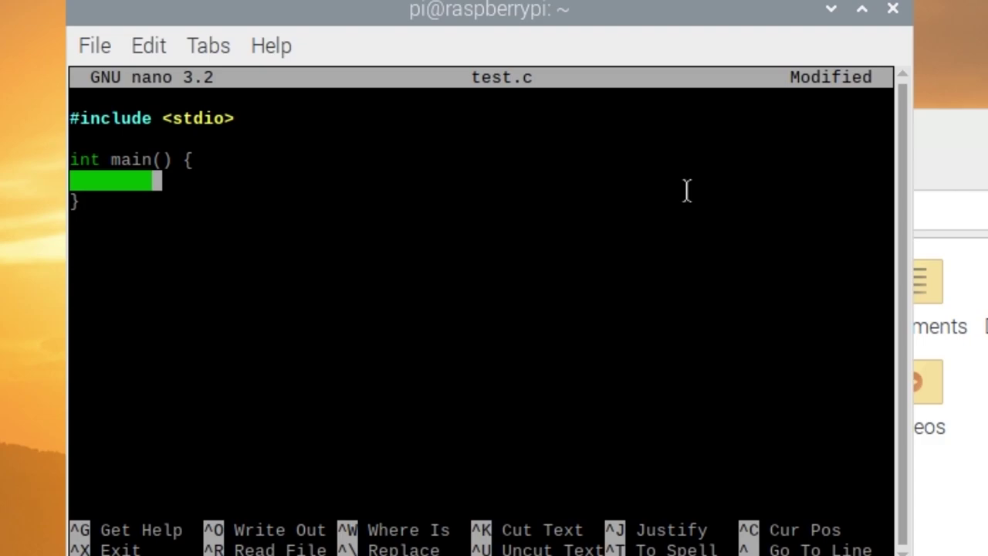
pyautogui.write('printf("')
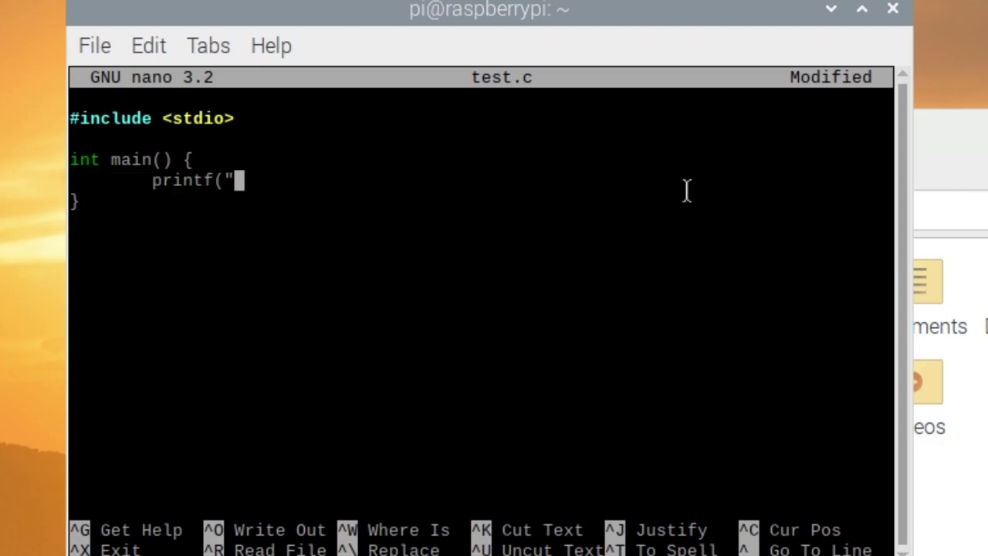
pyautogui.write('This is a C program");')
pyautogui.press('Return')
pyautogui.press('Tab')
pyautogui.write('r')
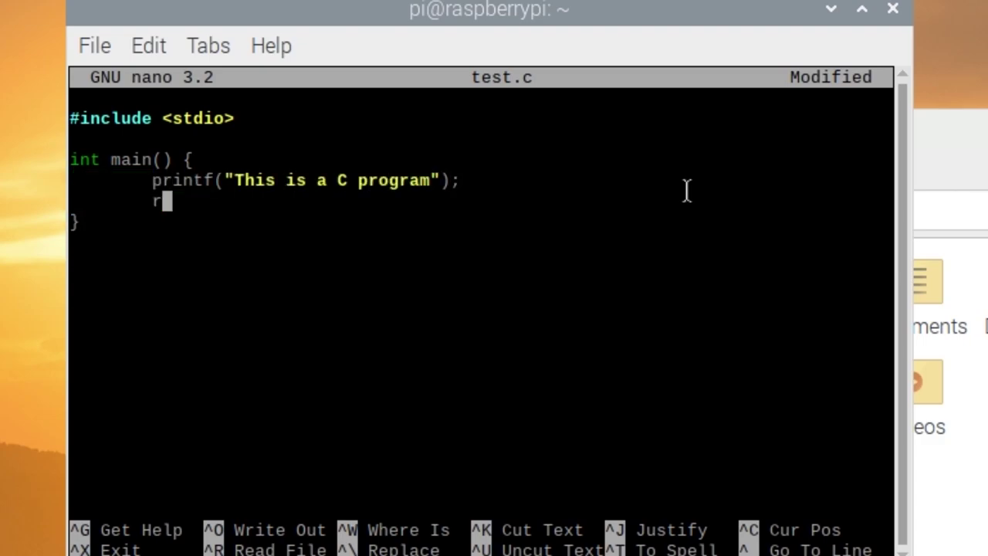
pyautogui.write('eturn 0;')
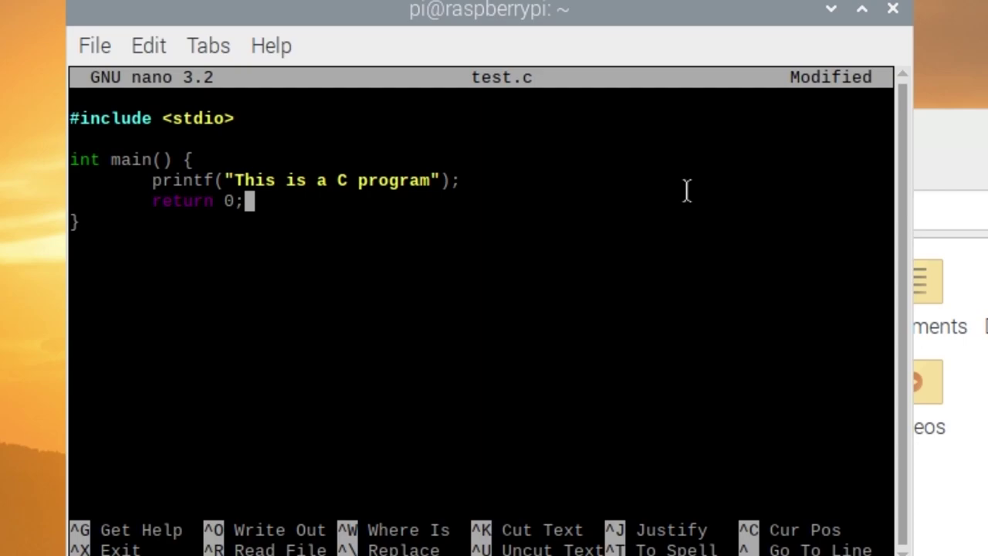
# Save test.c, exit nano, and compile it with gcc -o test test.c.
pyautogui.hotkey('ctrl', 'o')
pyautogui.press('Return')
pyautogui.hotkey('ctrl', 'x')
pyautogui.write('gcc ')
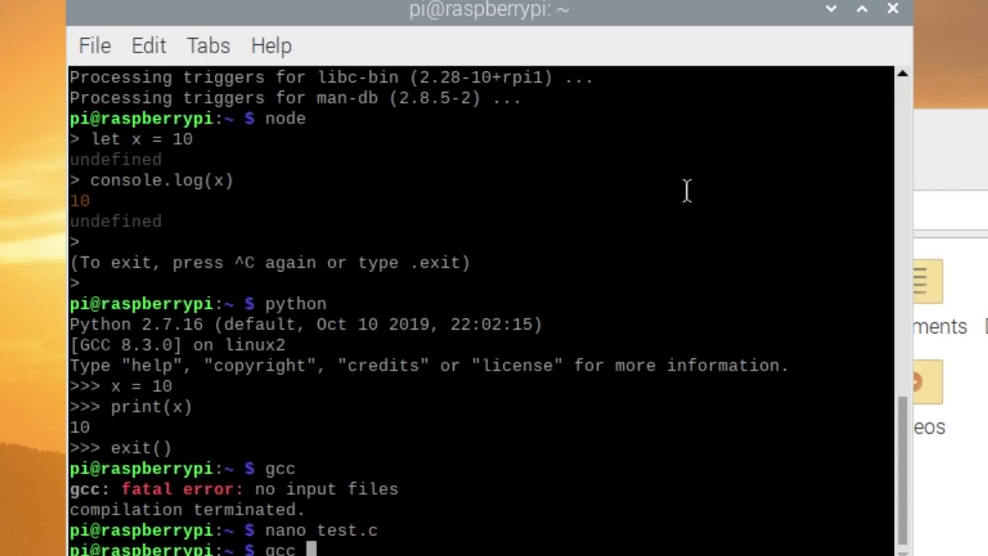
pyautogui.write('-o test test.c')
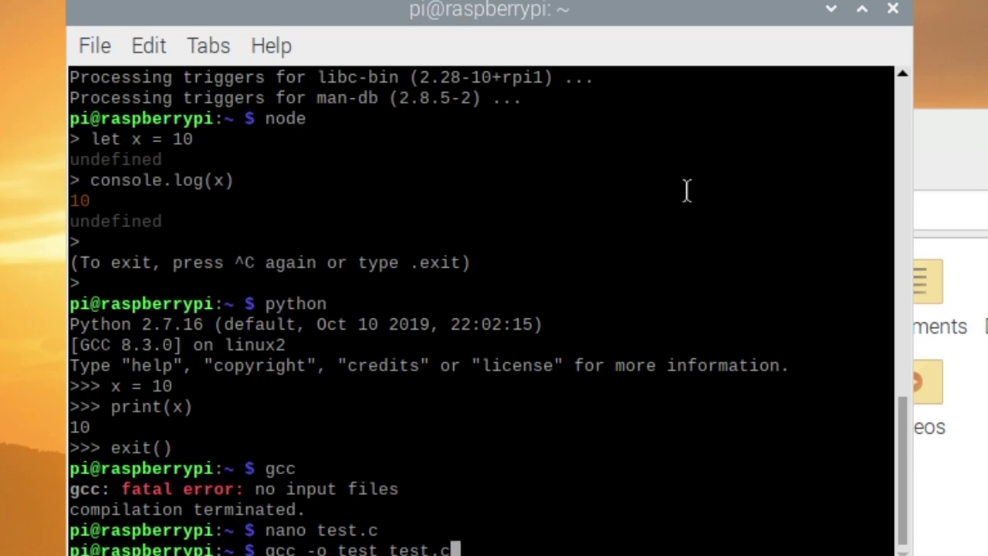
pyautogui.press('Return')
# Reopen test.c, change the include to <stdio.h>, and save it.
pyautogui.press('Up')
pyautogui.press('Up')
pyautogui.press('Return')
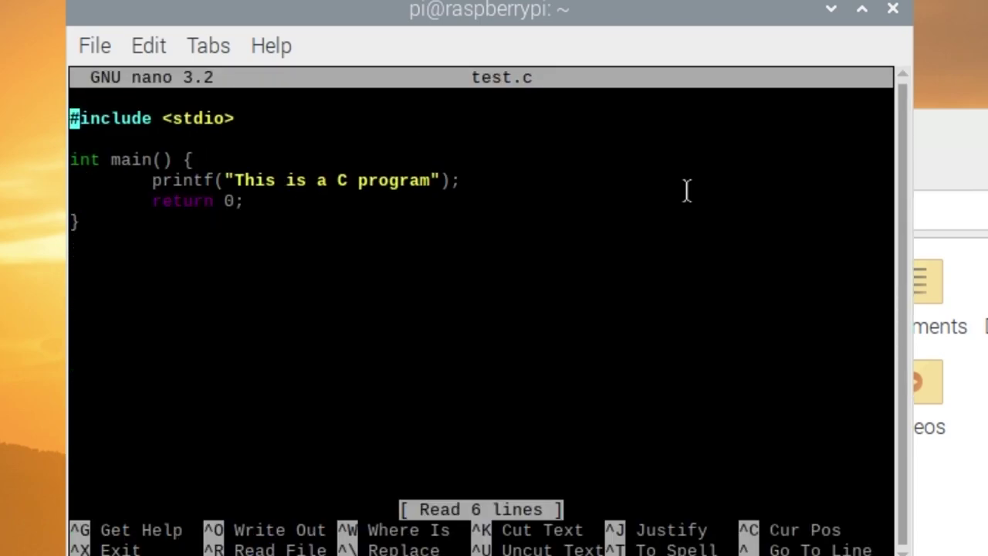
pyautogui.press('End')
pyautogui.press('Left')
pyautogui.write('.h')
pyautogui.hotkey('ctrl', 'o')
pyautogui.press('Return')
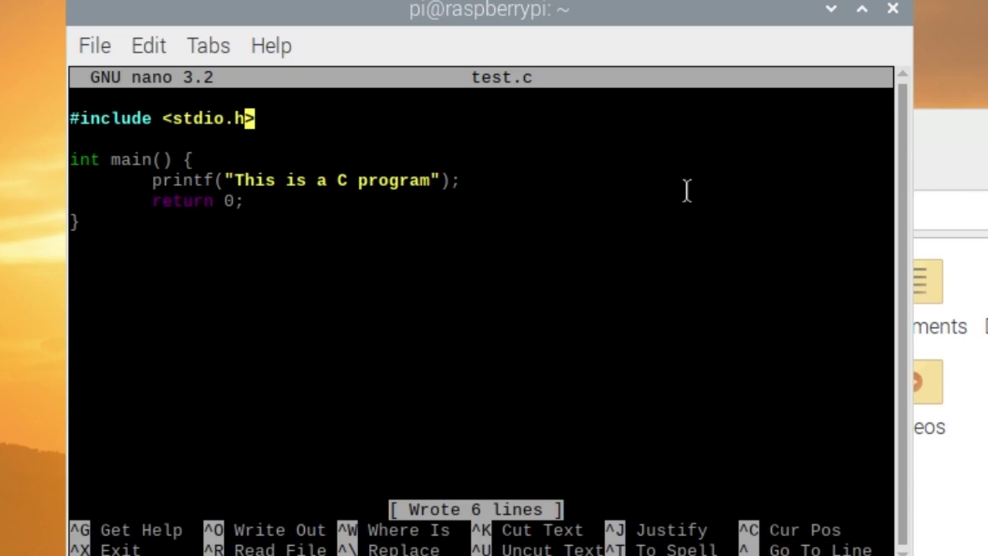
pyautogui.hotkey('ctrl', 'x')
# Recompile test.c and run ./test to print "This is a C program".
pyautogui.press('Up')
pyautogui.press('Return')
pyautogui.hotkey('ctrl', 'x')
pyautogui.press('Up')
pyautogui.press('Up')
pyautogui.press('Return')
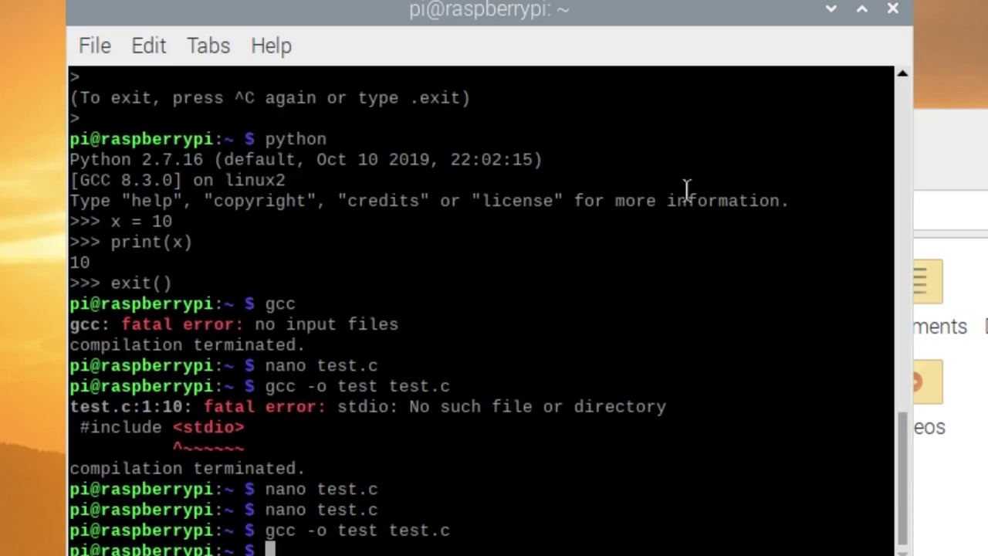
pyautogui.write('./test')
pyautogui.press('Return')
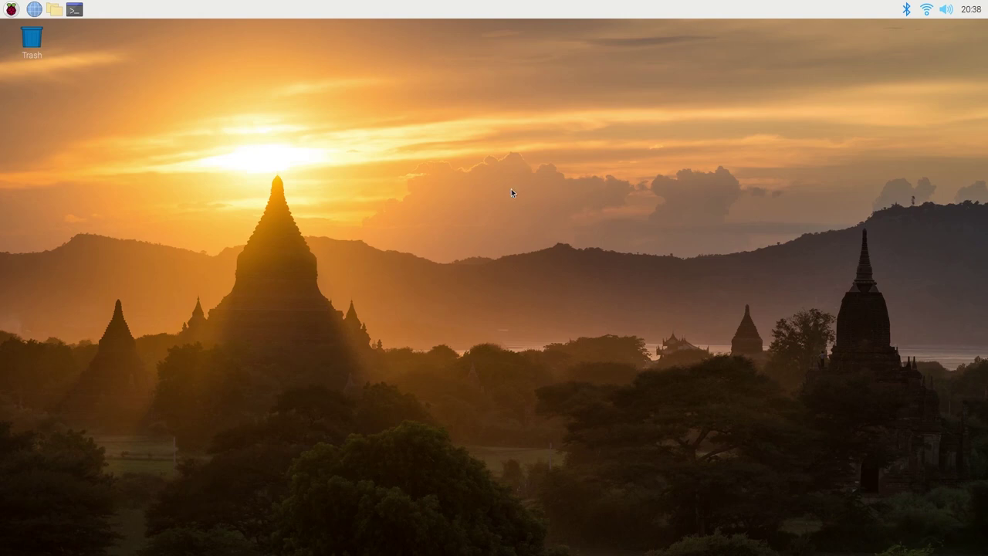
# Enable SSH on the Interfaces tab of Raspberry Pi Configuration and confirm with OK.
pyautogui.click(10, 8)
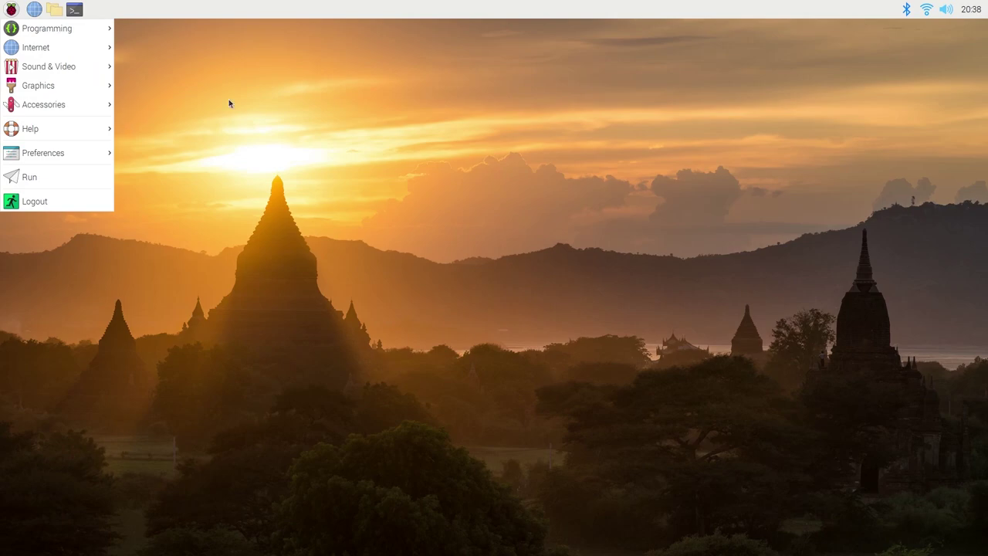
pyautogui.moveTo(62, 153)
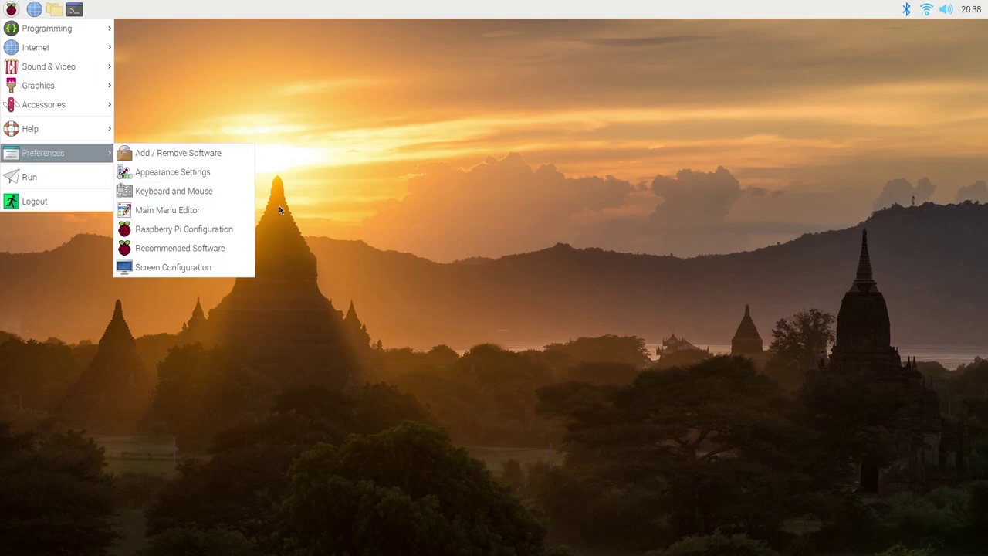
pyautogui.click(5, 5)
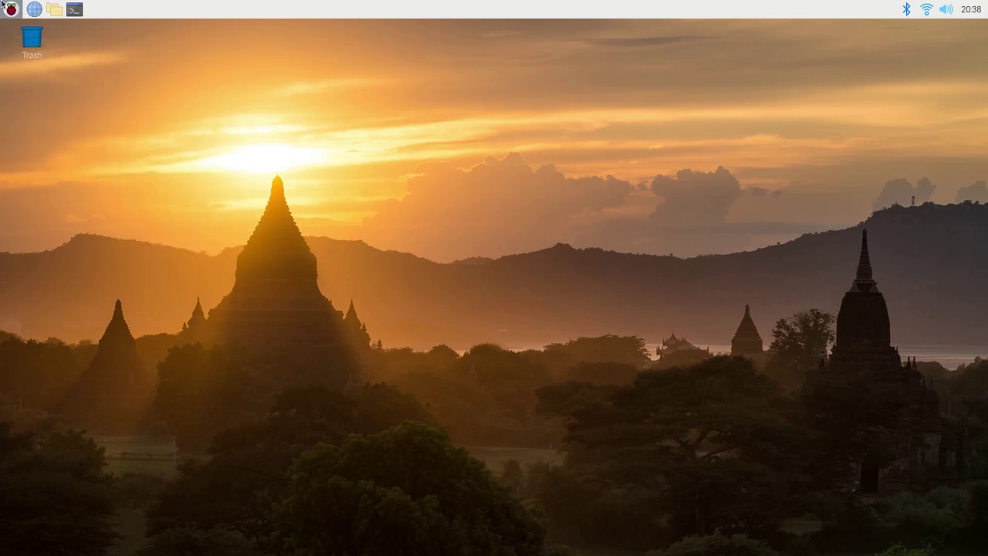
pyautogui.click(5, 6)
pyautogui.moveTo(75, 154)
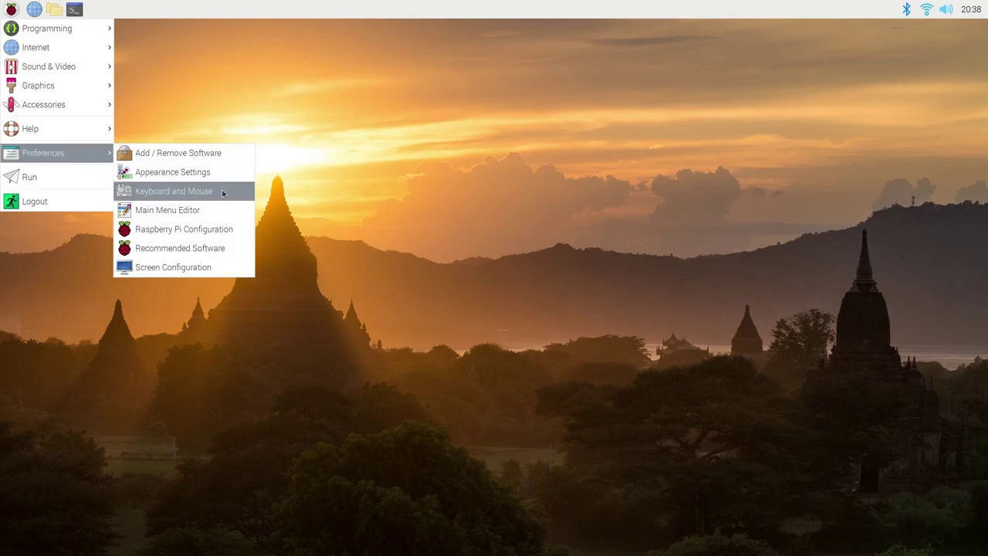
pyautogui.click(227, 236)
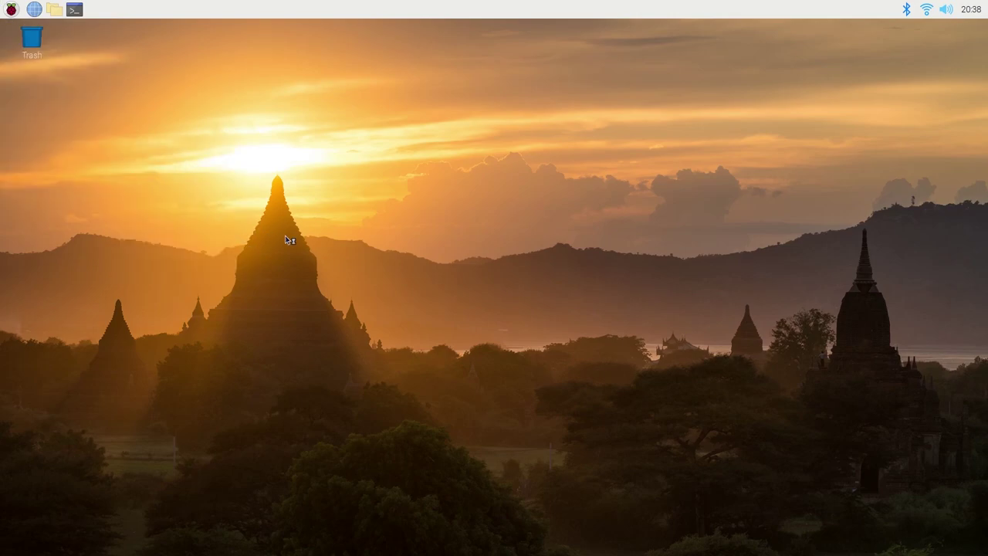
pyautogui.moveTo(523, 174)
pyautogui.mouseDown()
pyautogui.moveTo(461, 99)
pyautogui.moveTo(460, 161)
pyautogui.moveTo(510, 178)
pyautogui.mouseUp()
pyautogui.click(484, 199)
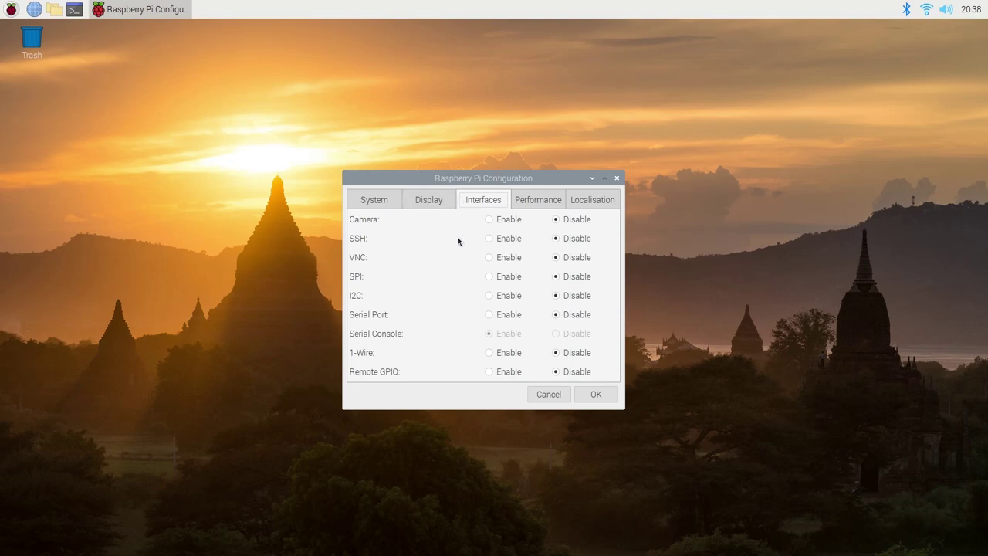
pyautogui.click(495, 243)
pyautogui.click(594, 395)
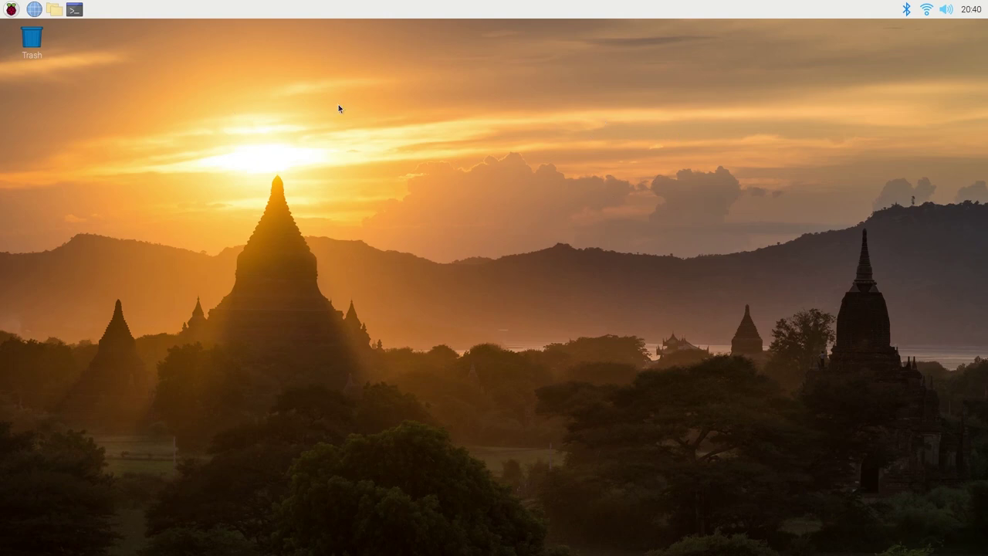
# Run ifconfig in a new terminal and select the wlan0 address 192.168.1.26.
pyautogui.click(74, 10)
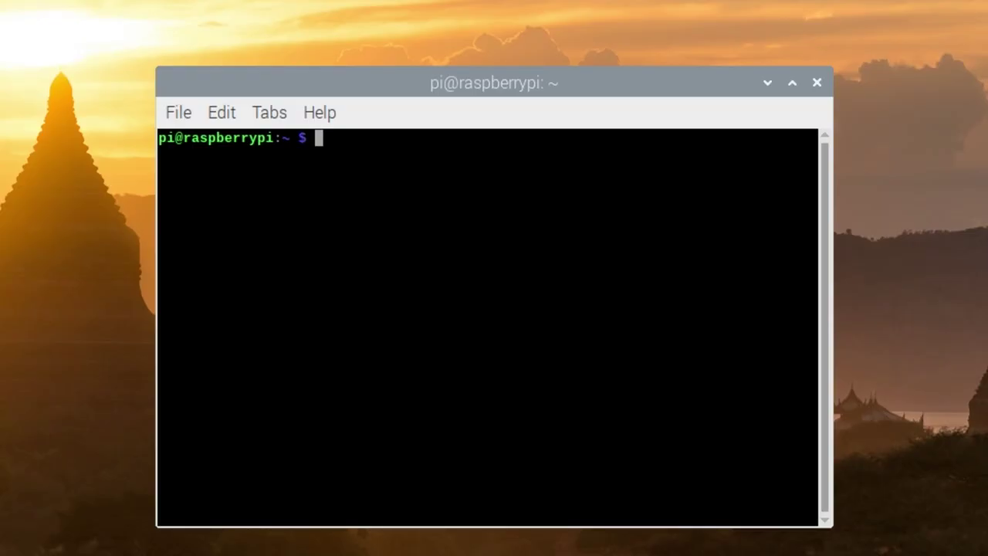
pyautogui.write('ifconfig')
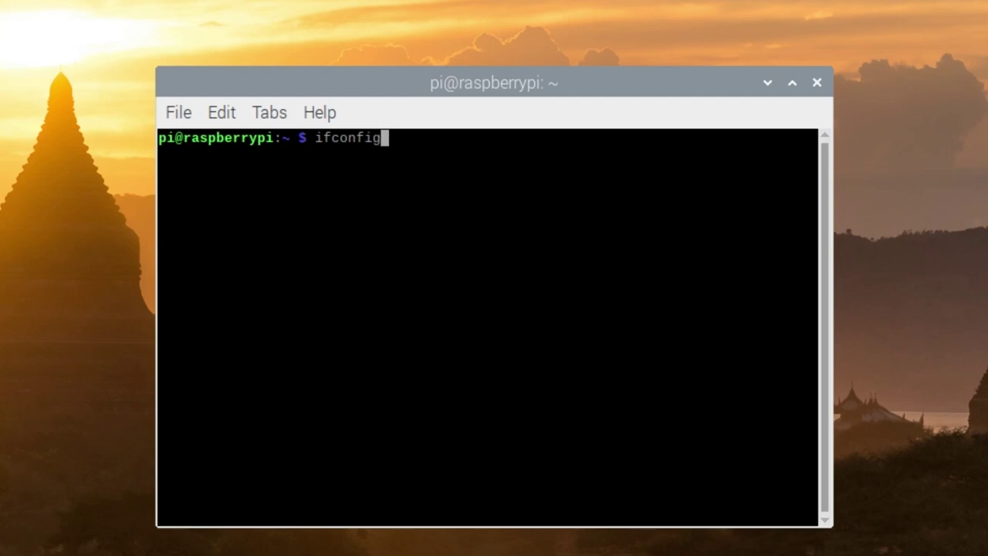
pyautogui.press('Return')
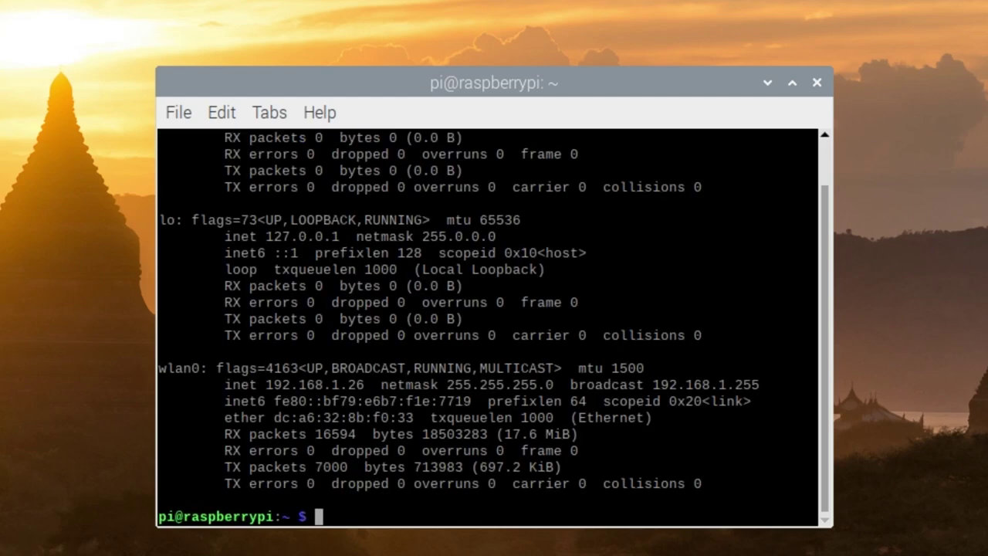
pyautogui.moveTo(833, 154); pyautogui.dragTo(987, 158)
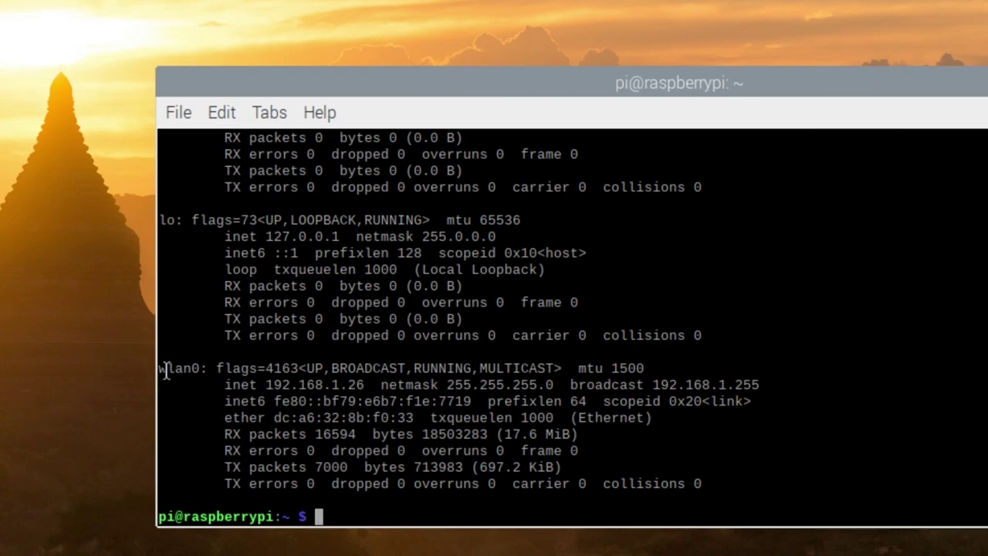
pyautogui.moveTo(166, 369); pyautogui.dragTo(201, 366)
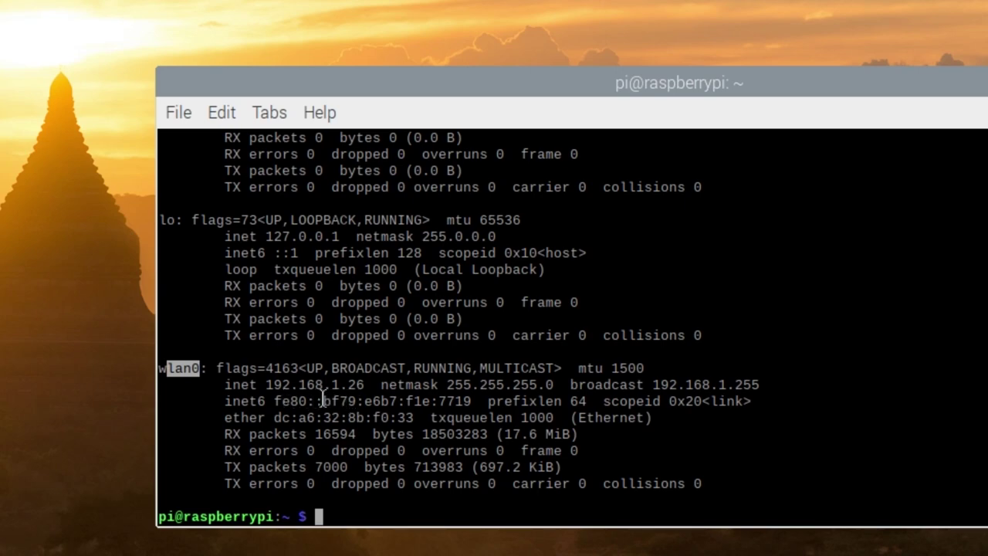
pyautogui.click(199, 368)
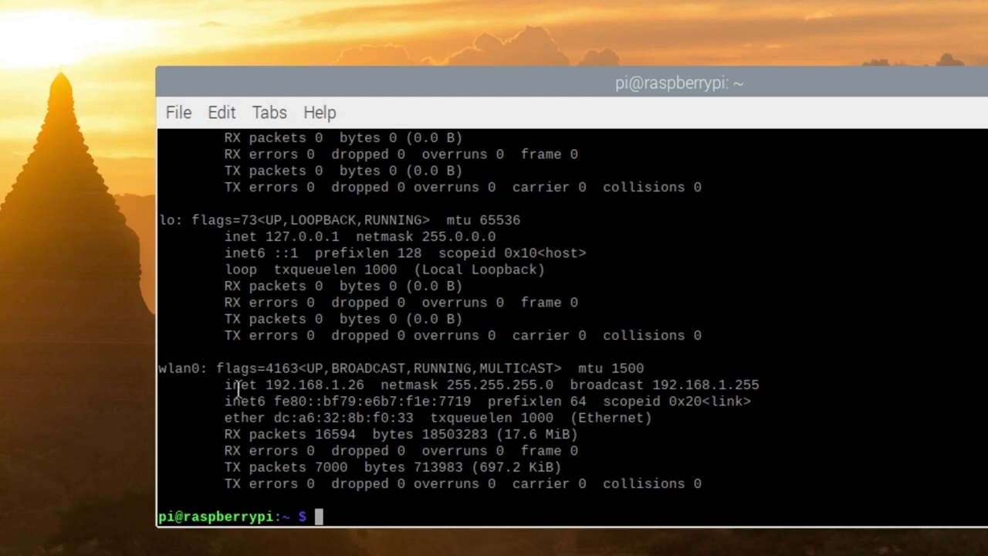
pyautogui.moveTo(224, 384); pyautogui.dragTo(367, 385)
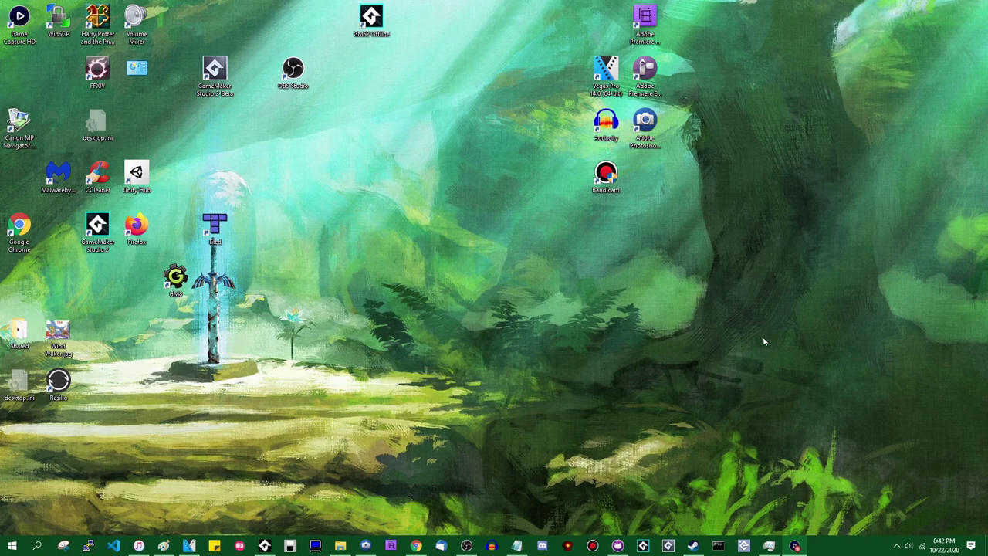
# Search Chrome for 'extra putty ssh' and open the ExtraPuTTY downloads page.
pyautogui.click(416, 546)
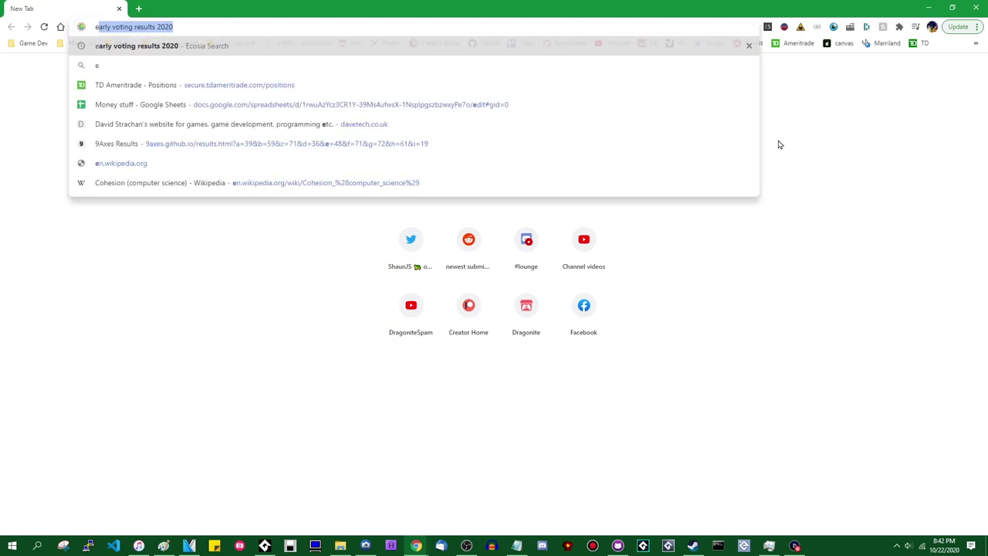
pyautogui.write('extra putty ssh')
pyautogui.press('Return')
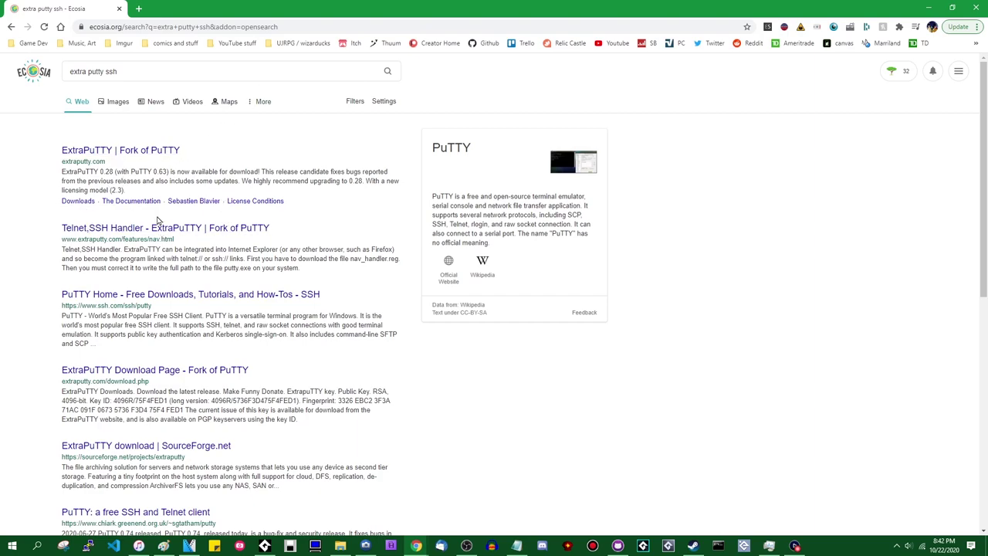
pyautogui.click(159, 151)
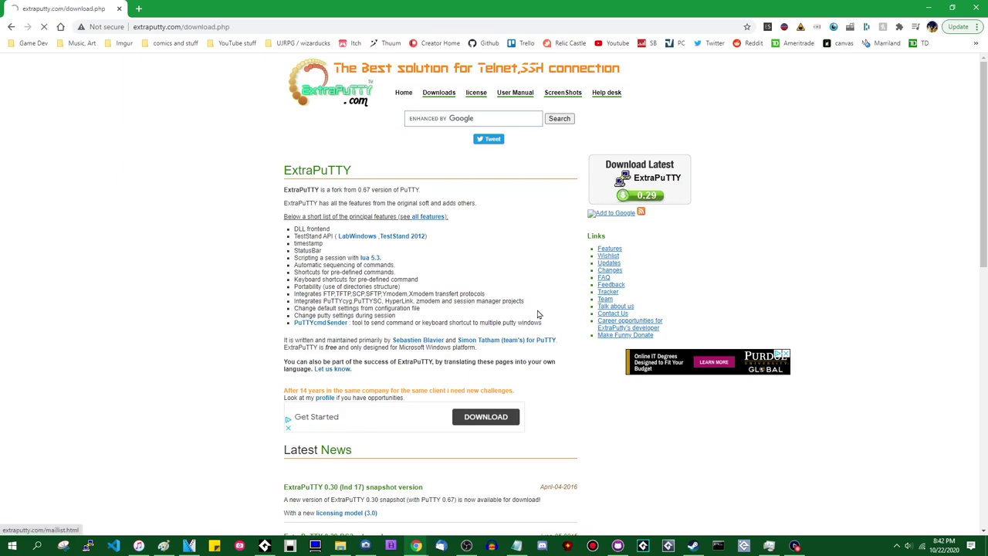
pyautogui.click(438, 92)
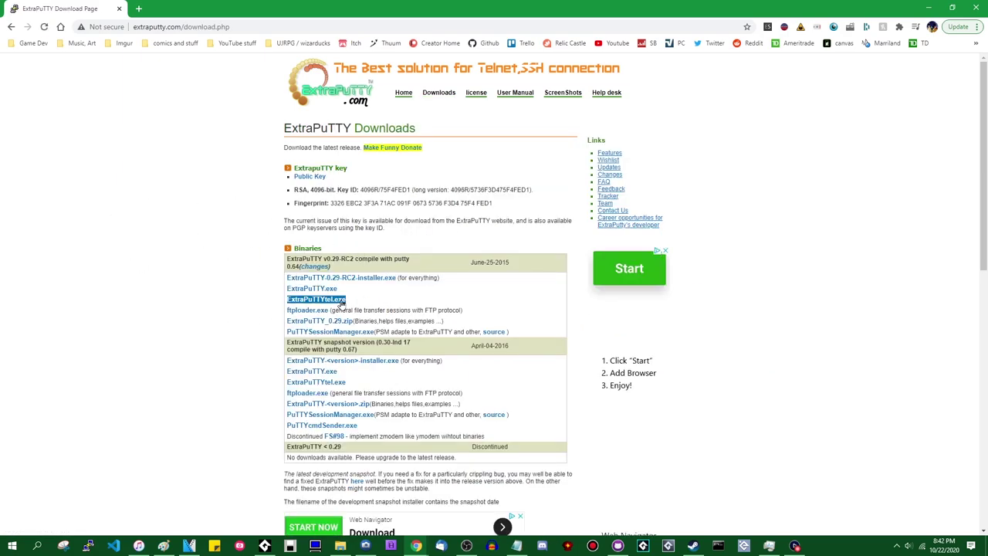
# Download ExtraPuTTY-0.29-RC2-installer.exe, decline the permission prompt, and close Chrome.
pyautogui.click(368, 280)
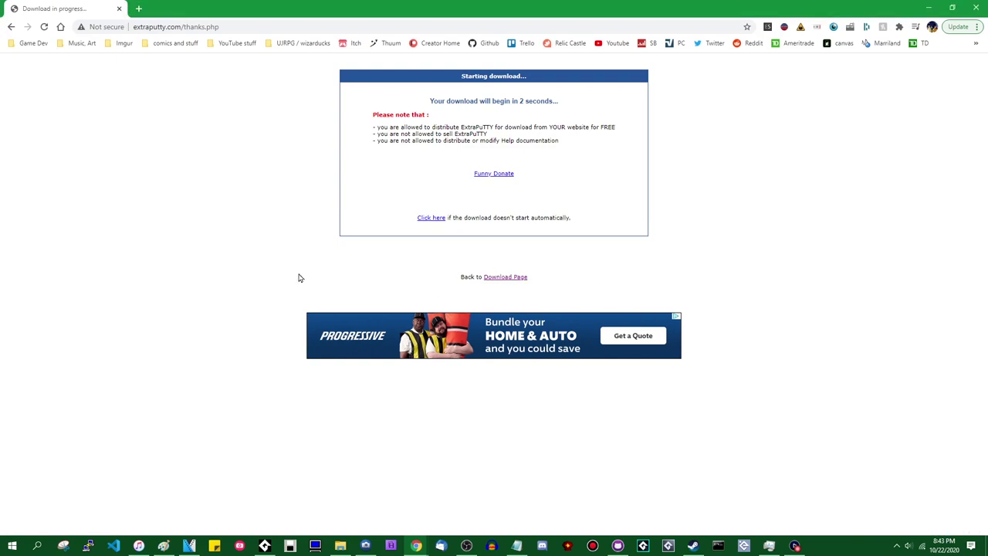
pyautogui.click(547, 345)
pyautogui.click(976, 7)
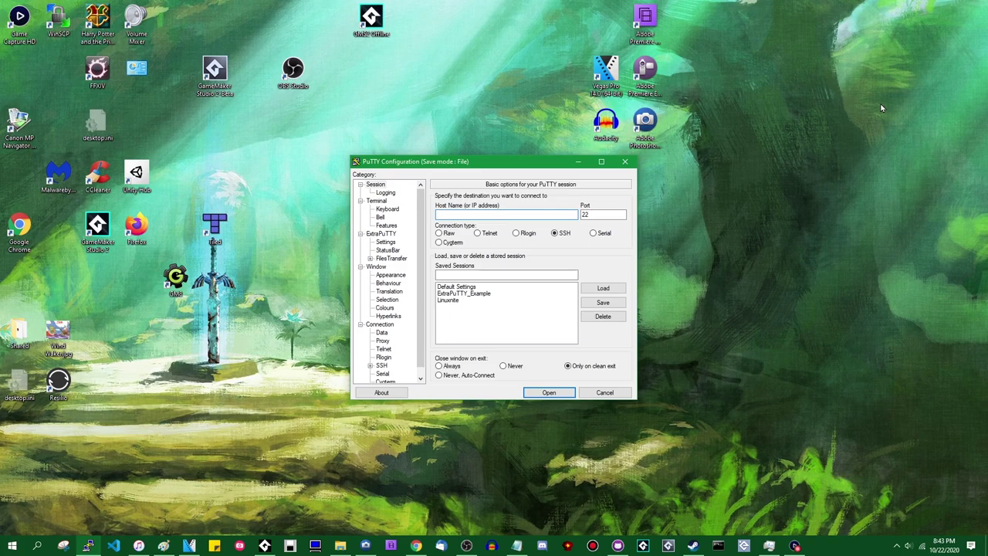
# Connect over SSH to 192.168.1.26 and accept the Pi's host key in the security alert.
pyautogui.write('192.168.1.26')
pyautogui.press('Return')
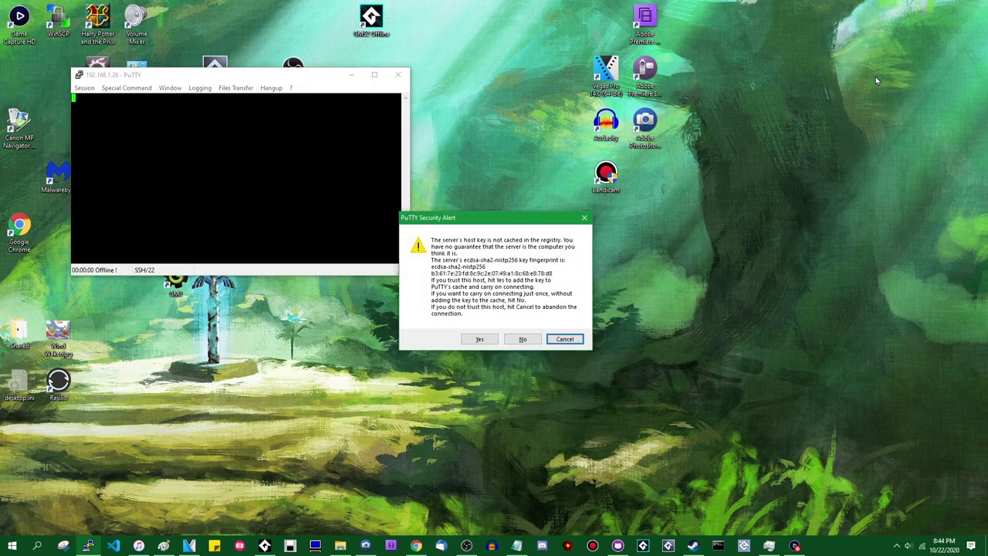
pyautogui.moveTo(483, 218); pyautogui.dragTo(455, 167)
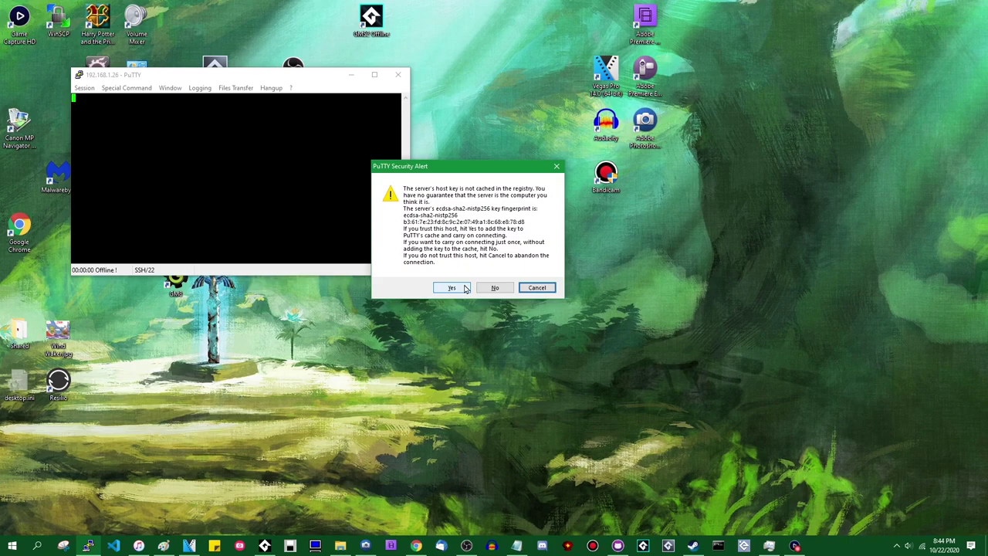
pyautogui.click(452, 287)
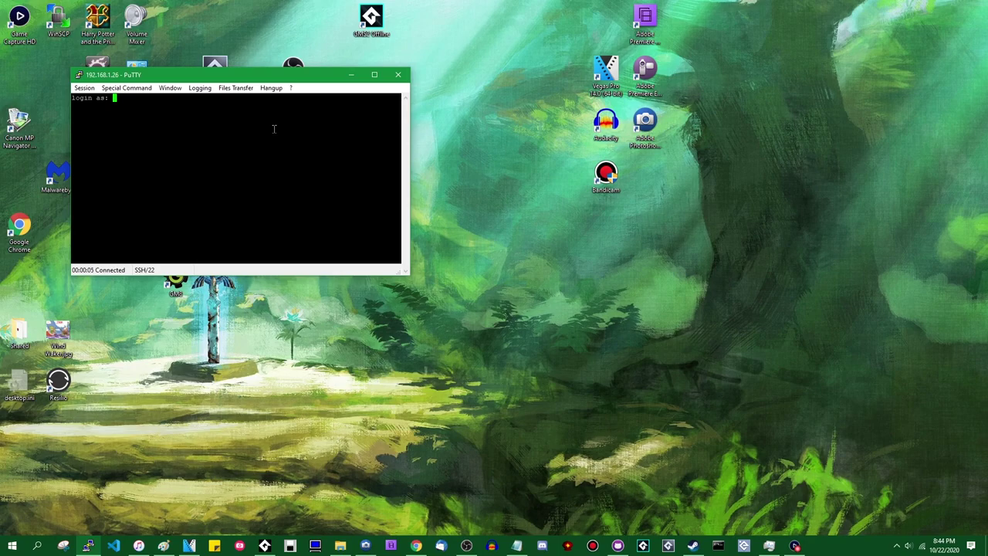
# Log in to the Pi as user pi and list the home folder with ls.
pyautogui.write('pi')
pyautogui.press('Return')
pyautogui.press('Return')
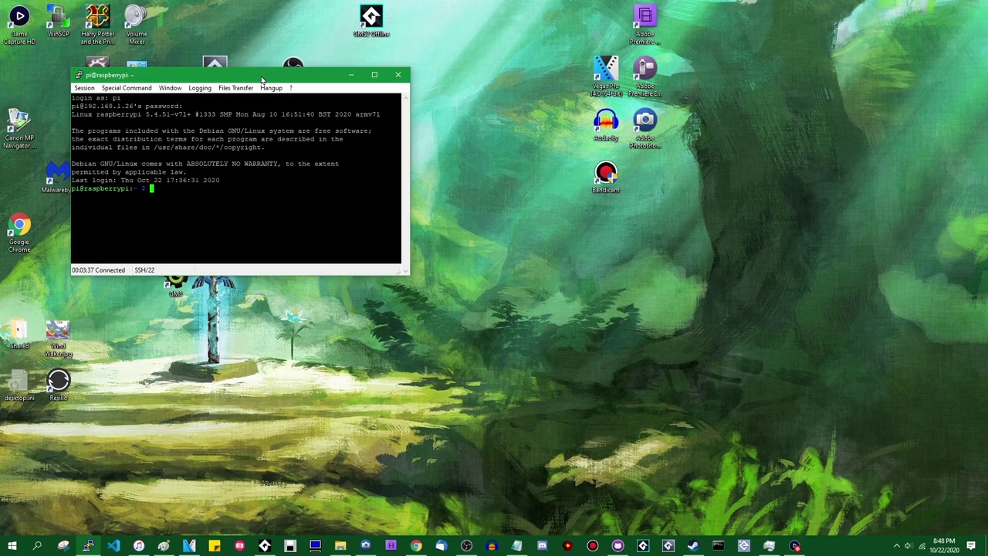
pyautogui.write('ls')
pyautogui.press('Return')
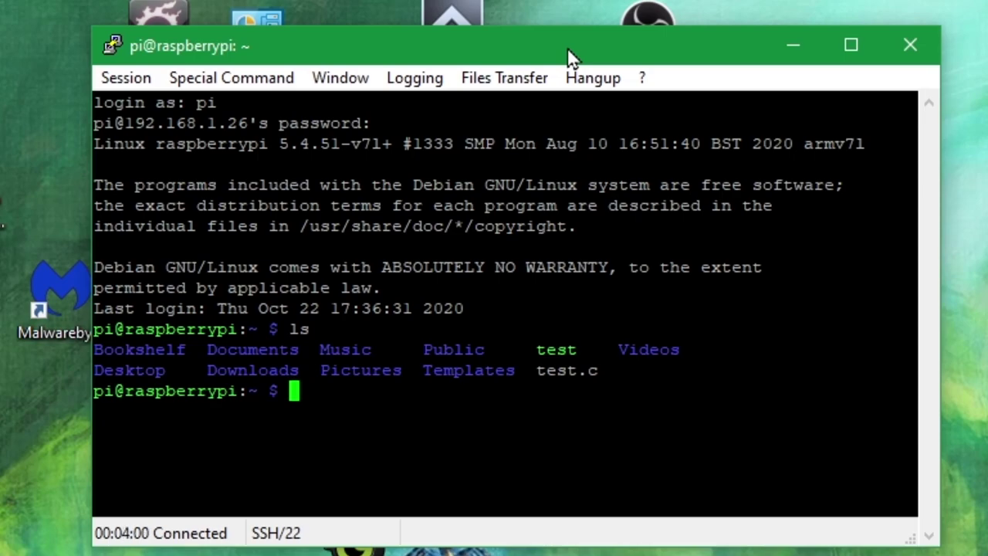
# Print test.c with cat and compile it with gcc -o test test.c.
pyautogui.write('cat ')
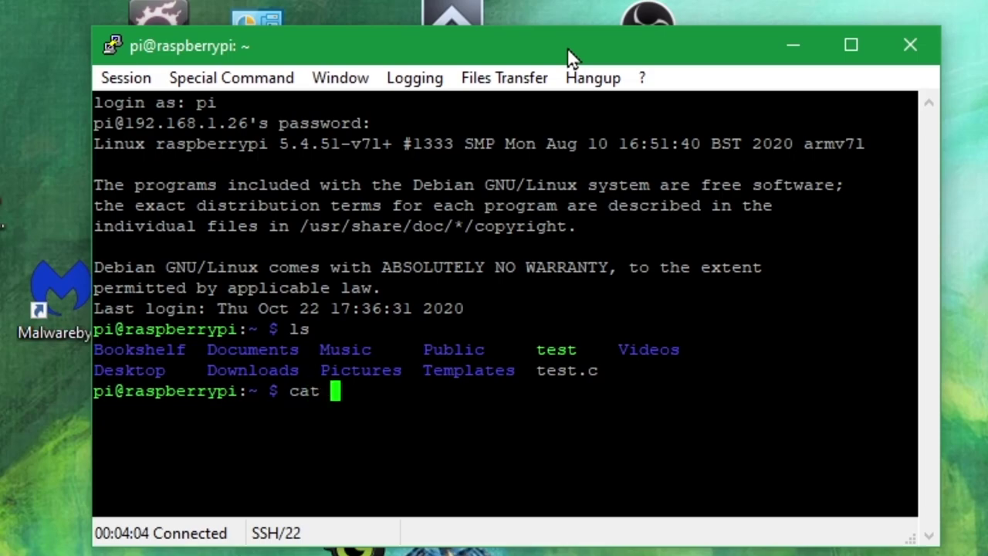
pyautogui.write('test.c')
pyautogui.press('Return')
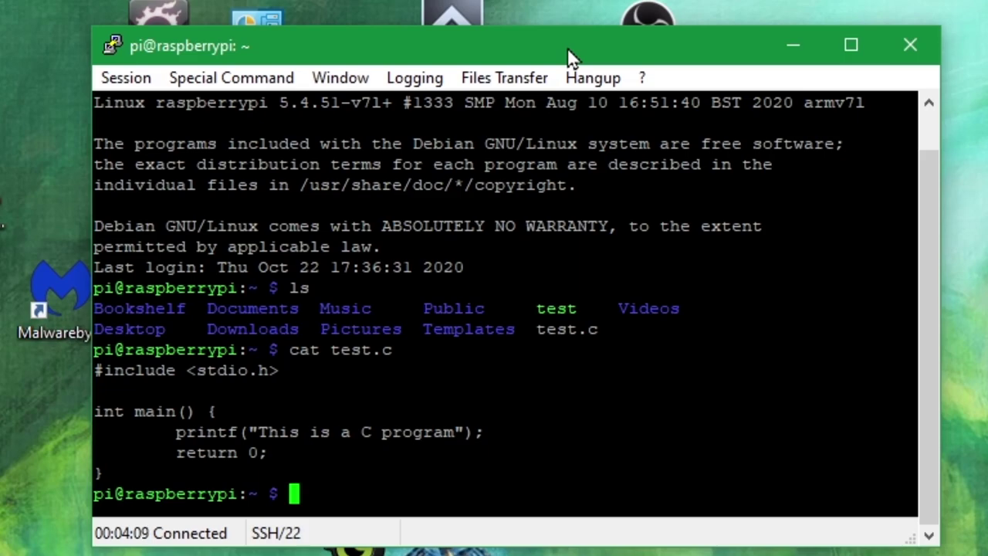
pyautogui.write('gcf')
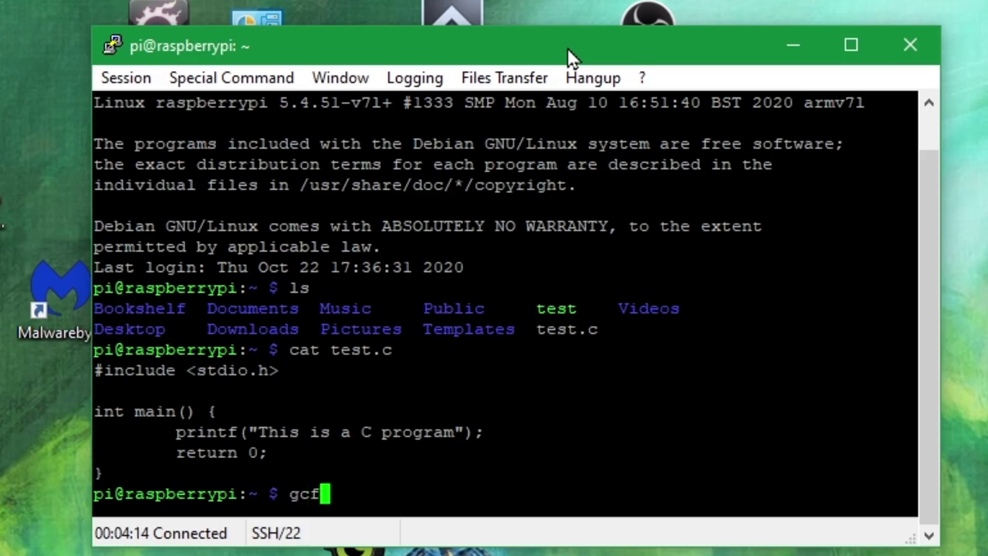
pyautogui.press('BackSpace')
pyautogui.write('c ')
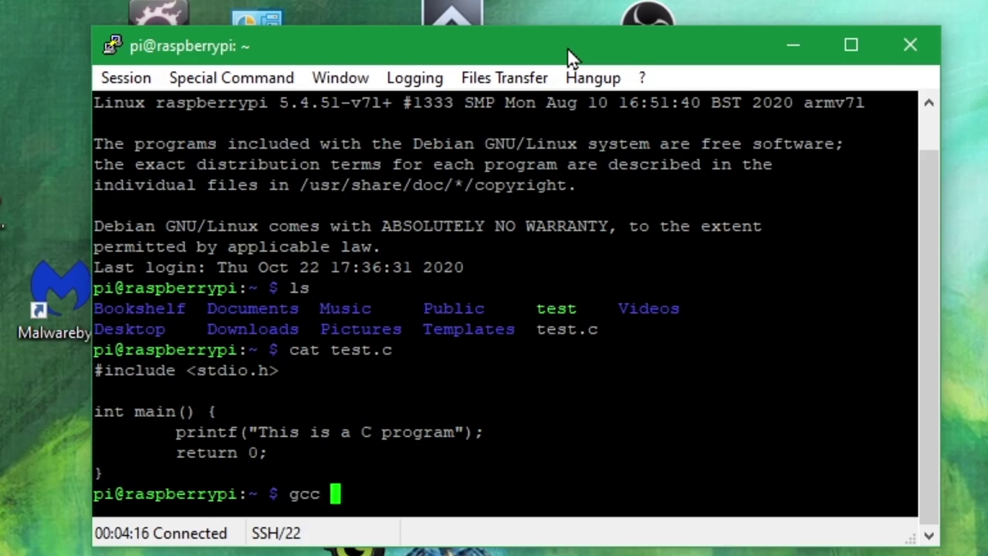
pyautogui.write('-o test test.c')
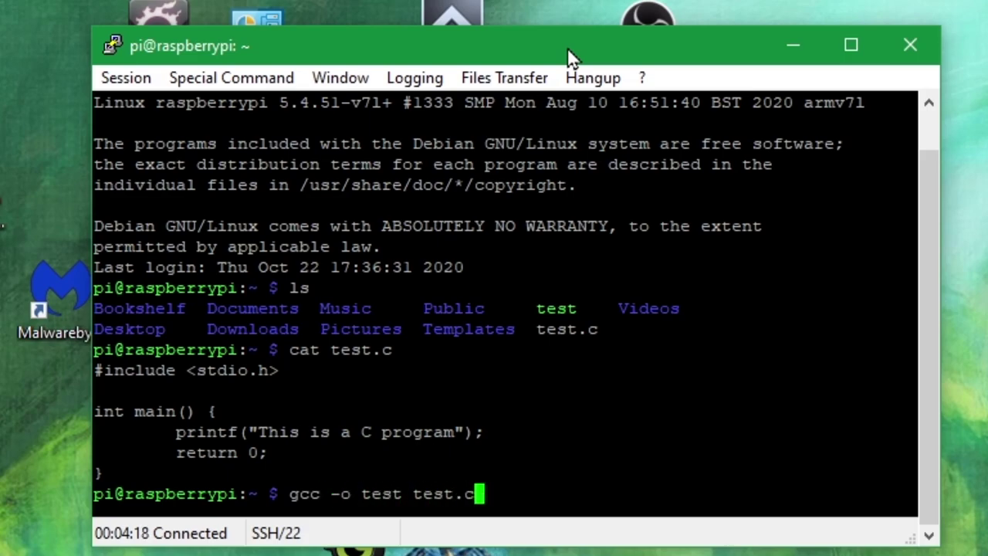
pyautogui.press('Return')
# Run ./test to print "This is a C program".
pyautogui.write('./test')
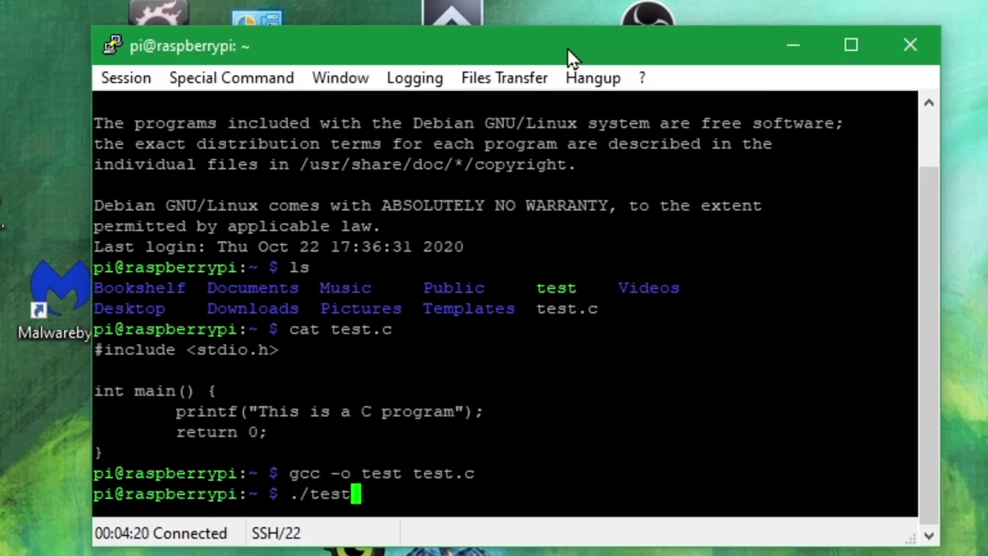
pyautogui.press('Return')
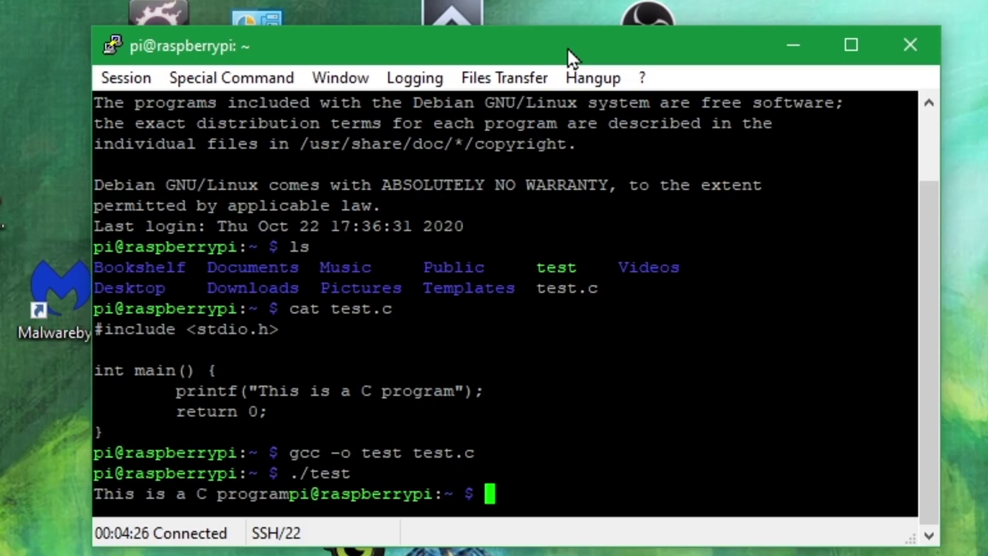
pyautogui.press('Up')
pyautogui.press('BackSpace')
pyautogui.press('BackSpace')
pyautogui.press('BackSpace')
pyautogui.press('BackSpace')
pyautogui.press('BackSpace')
pyautogui.press('BackSpace')
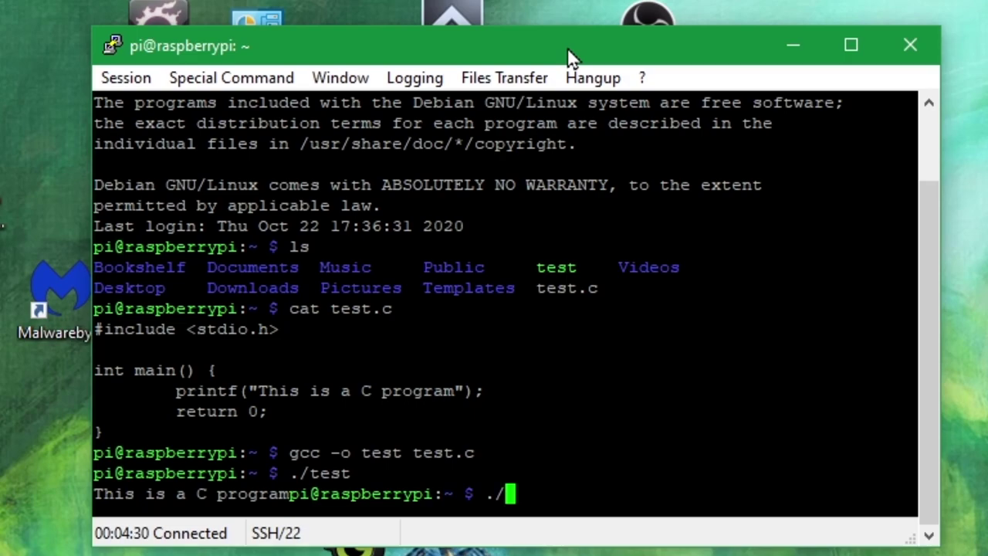
# In nano, add \n before the closing quote of test.c's printf message and save.
pyautogui.write('nano test.c')
pyautogui.press('Return')
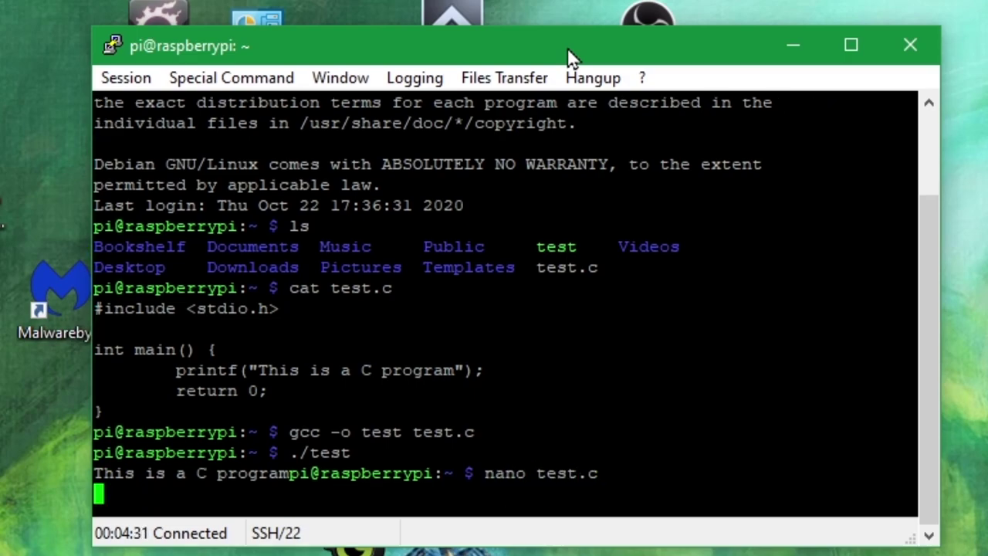
pyautogui.press('Down')
pyautogui.press('Down')
pyautogui.press('Down')
pyautogui.press('End')
pyautogui.press('Left')
pyautogui.press('Left')
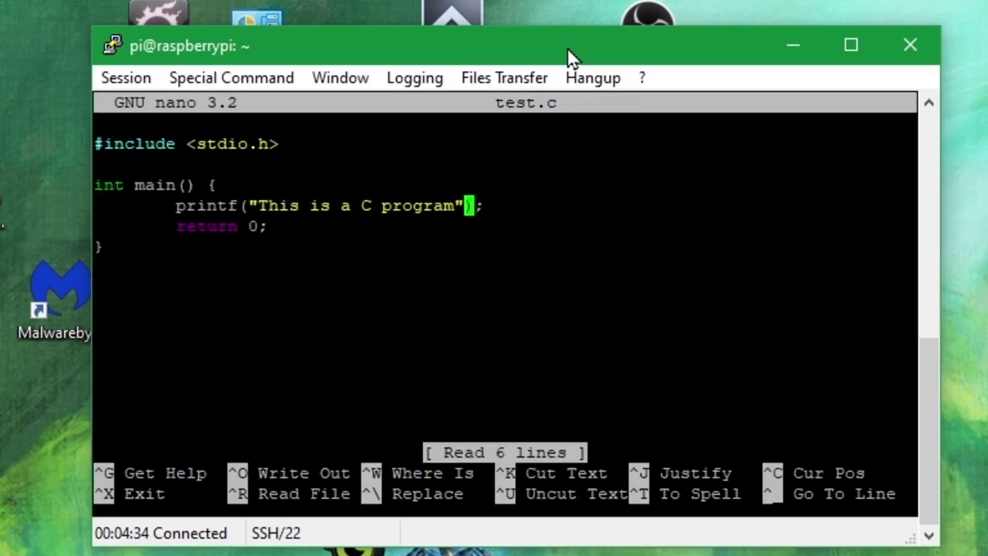
pyautogui.press('Left')
pyautogui.write('\\n')
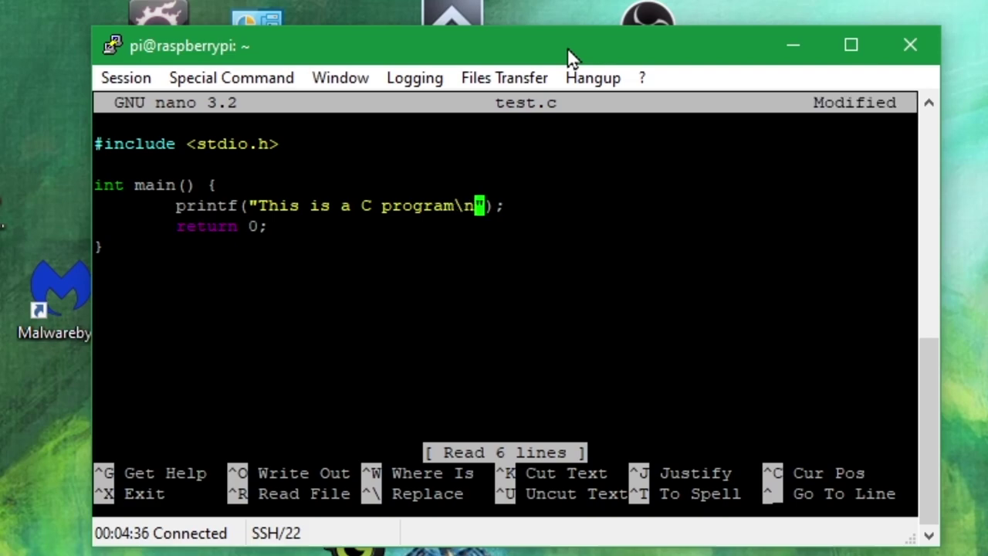
pyautogui.hotkey('ctrl', 'o')
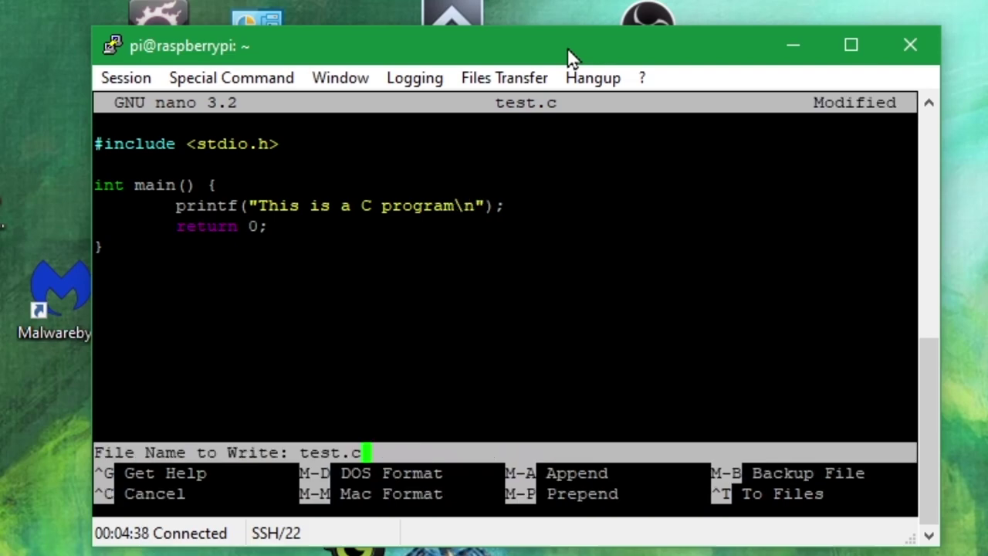
pyautogui.press('Return')
# Exit nano and recompile test.c into test with gcc.
pyautogui.hotkey('ctrl', 'c')
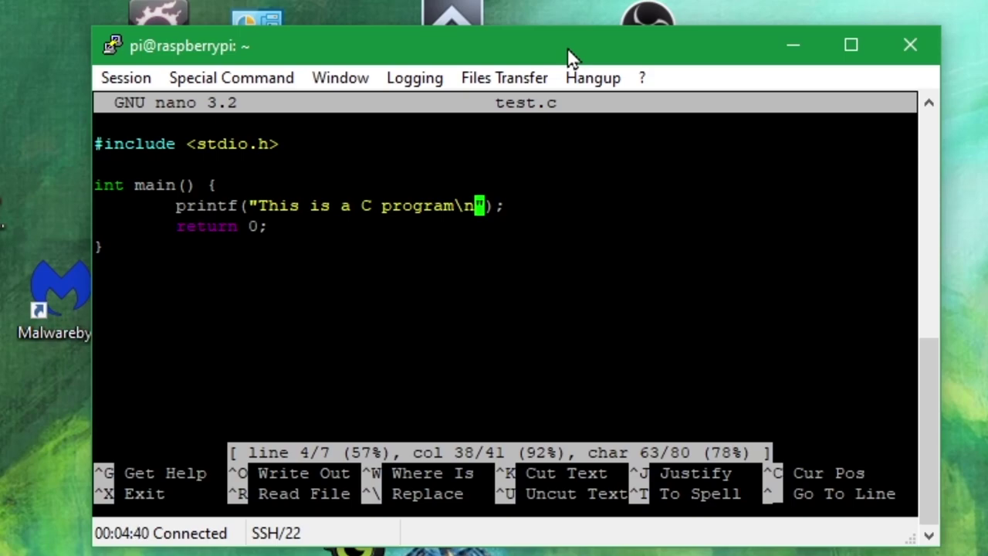
pyautogui.hotkey('ctrl', 'x')
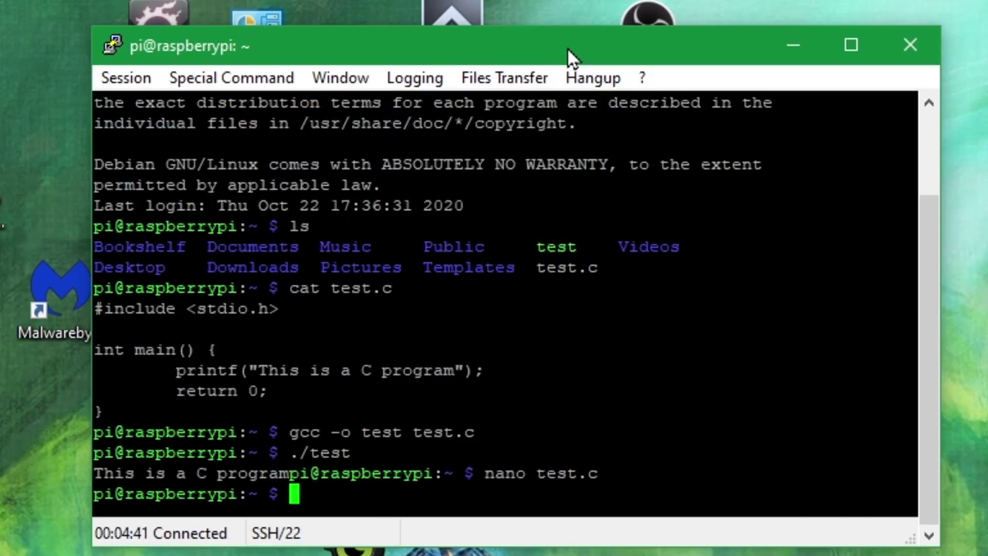
pyautogui.press('Up')
pyautogui.press('Up')
pyautogui.press('Down')
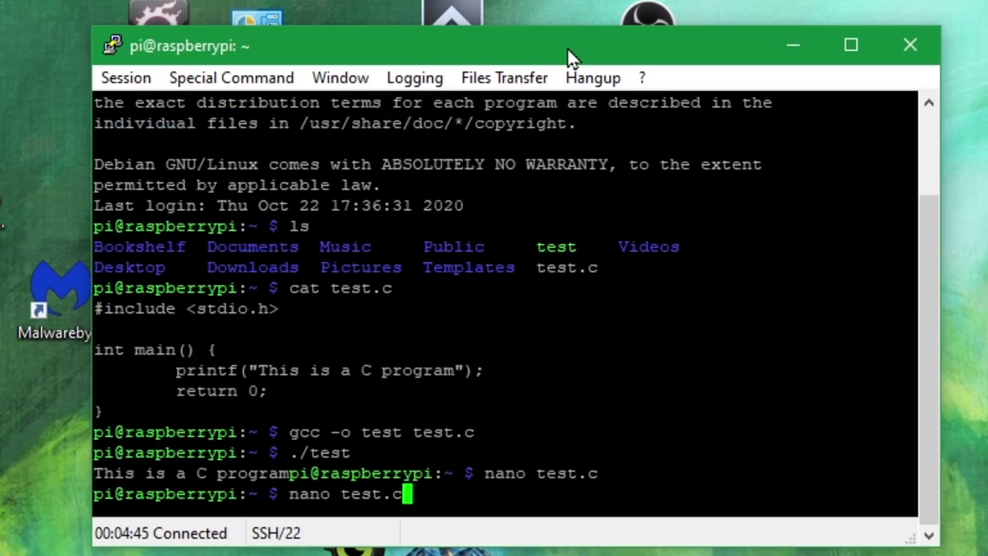
pyautogui.press('Up')
pyautogui.press('Up')
pyautogui.press('Up')
pyautogui.press('Return')
pyautogui.press('Up')
pyautogui.press('Up')
pyautogui.press('Up')
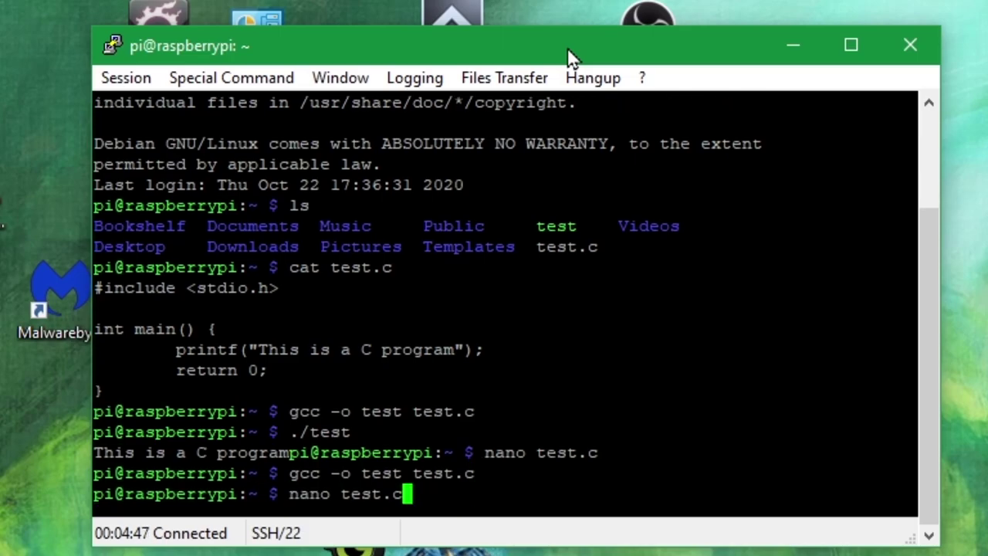
# Run the rebuilt ./test program so its message ends on its own line.
pyautogui.press('Return')
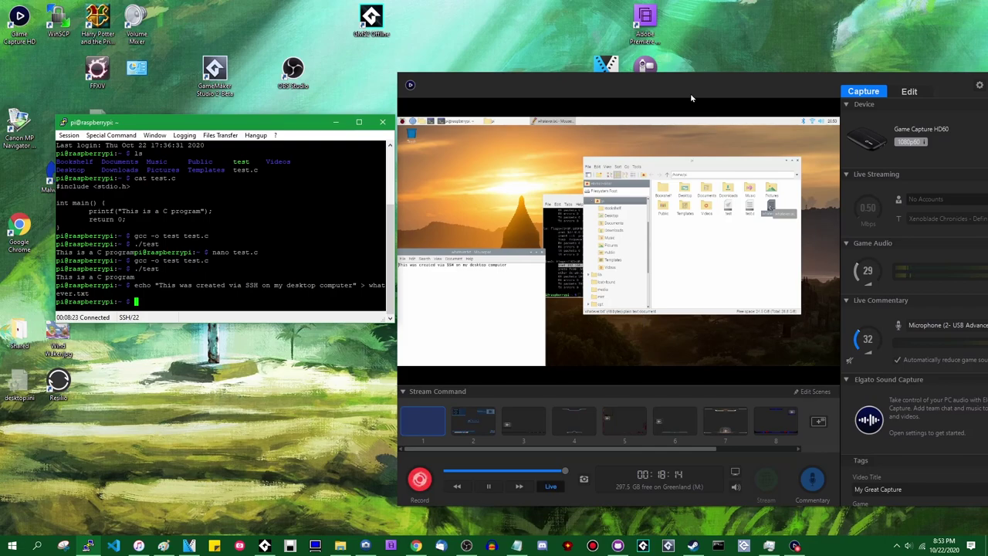
# Launch htop and sort processes by RES, MEM%, TIME+, and finally CPU%.
pyautogui.write('htop')
pyautogui.press('Return')
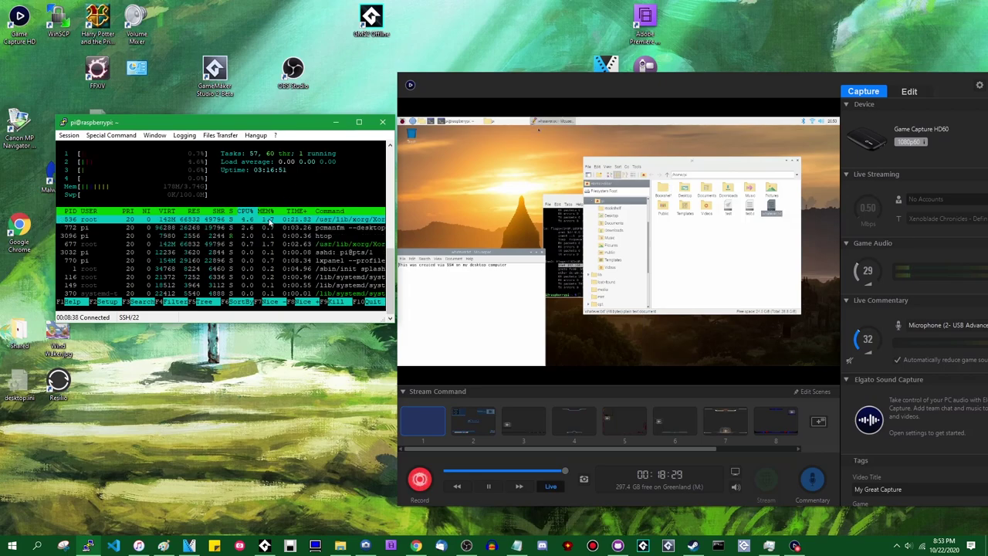
pyautogui.click(192, 212)
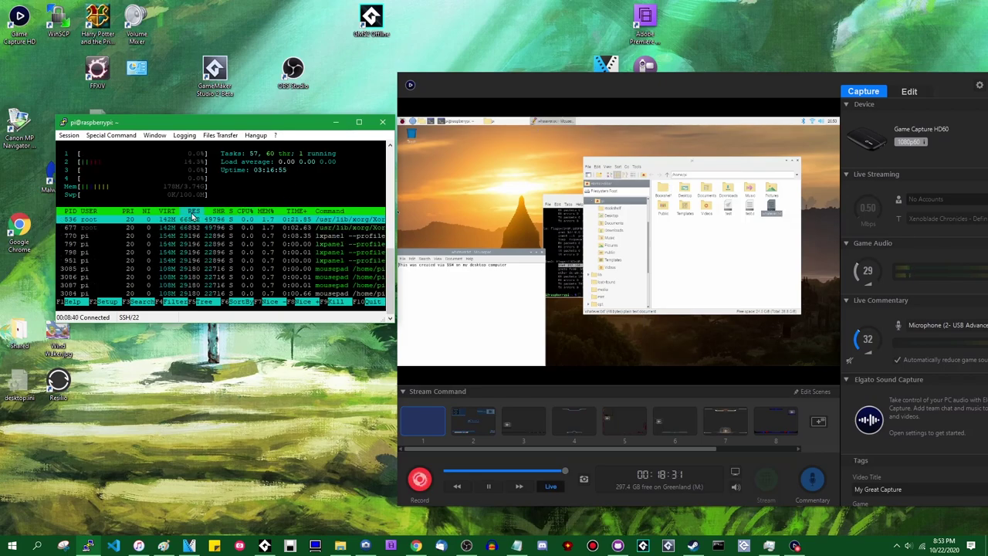
pyautogui.click(268, 211)
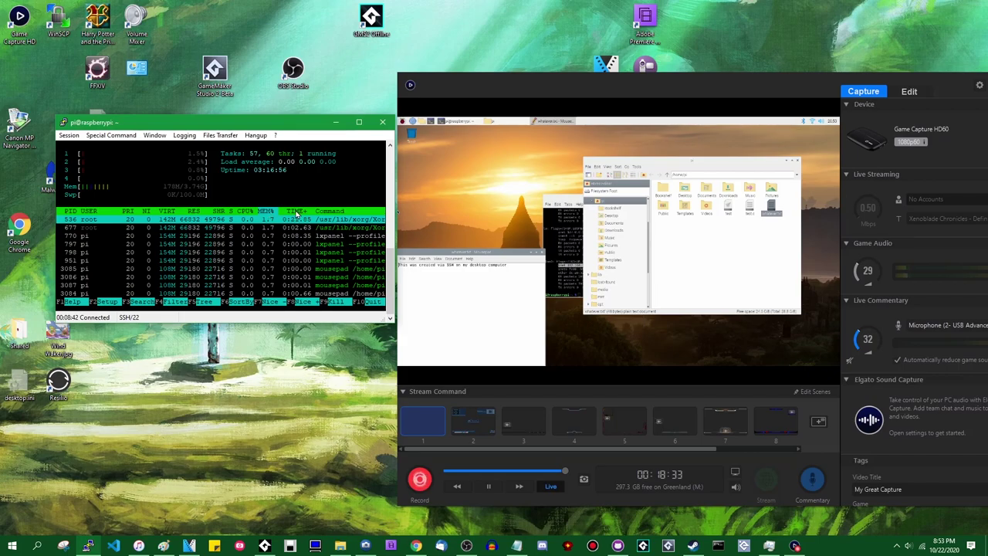
pyautogui.click(297, 213)
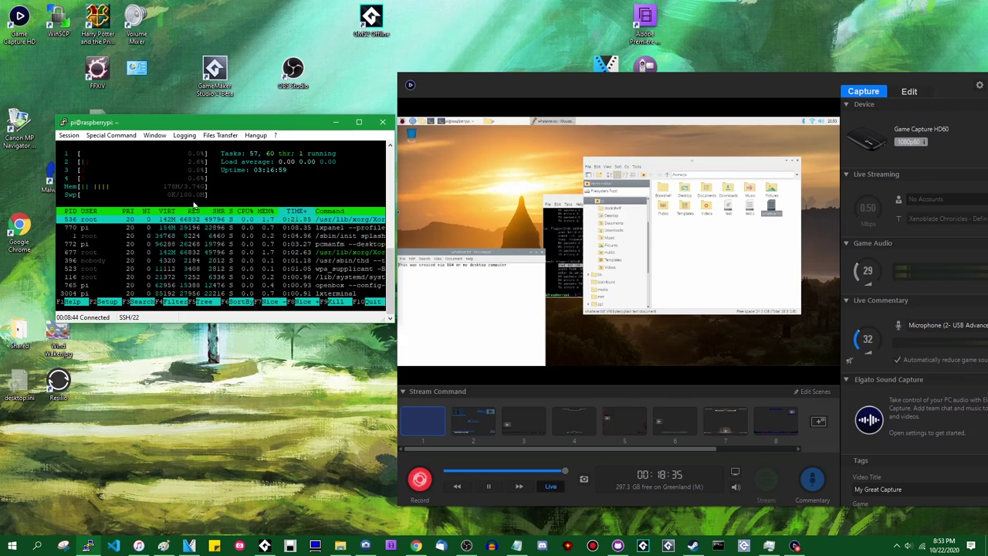
pyautogui.click(245, 212)
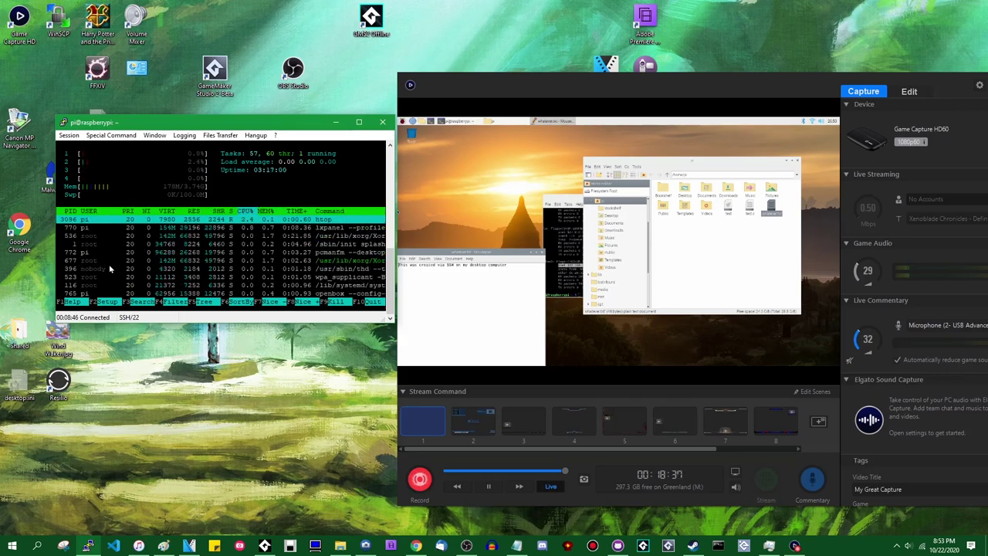